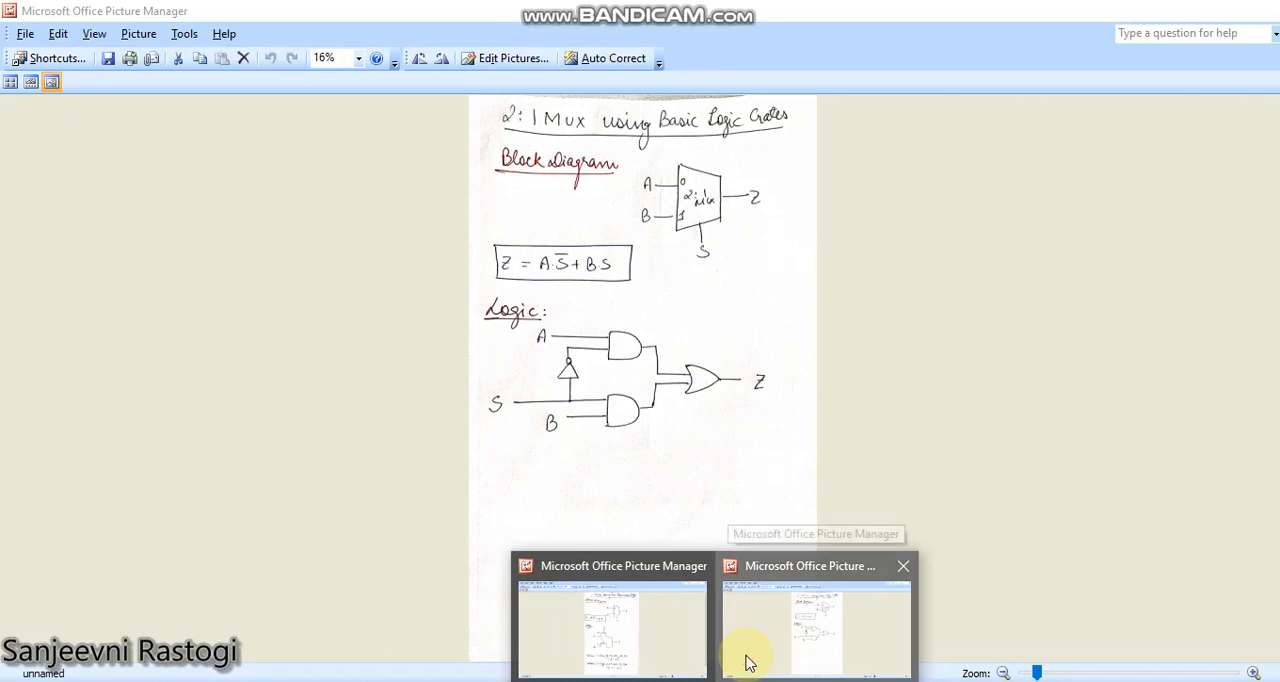
Step: Compare the 2:1 mux sketch using basic logic gates with the one using pass transistor logic
click(748, 662)
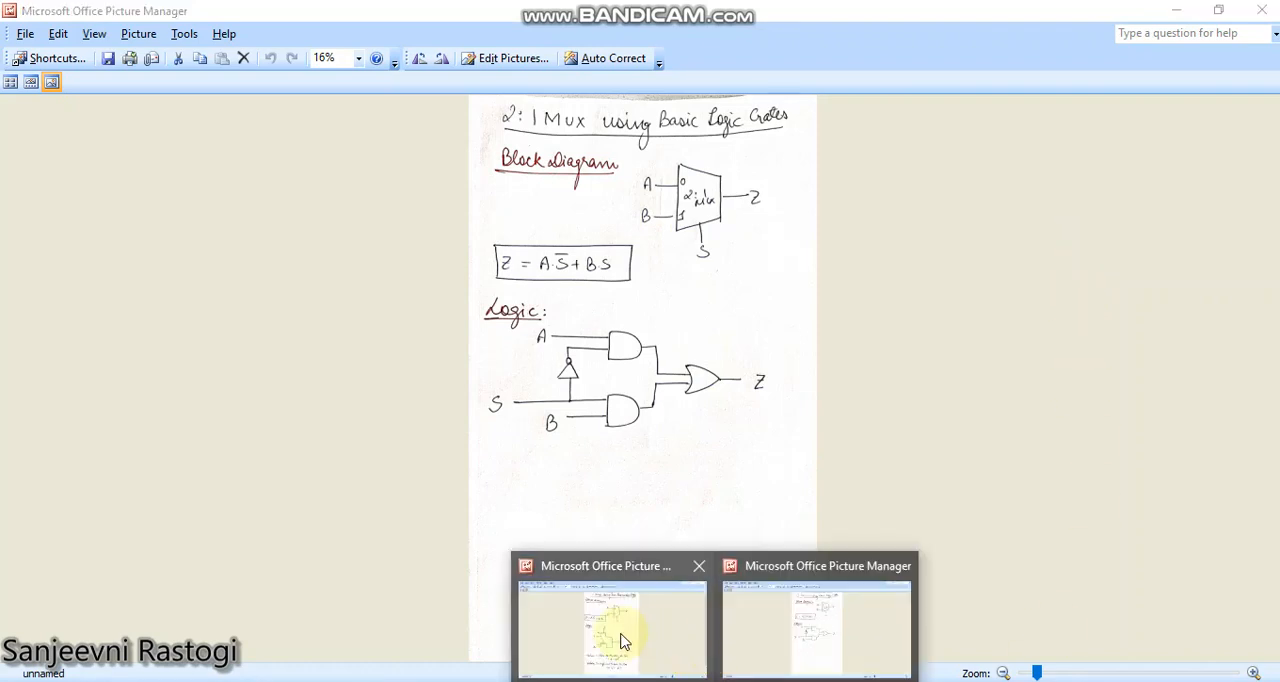
click(622, 634)
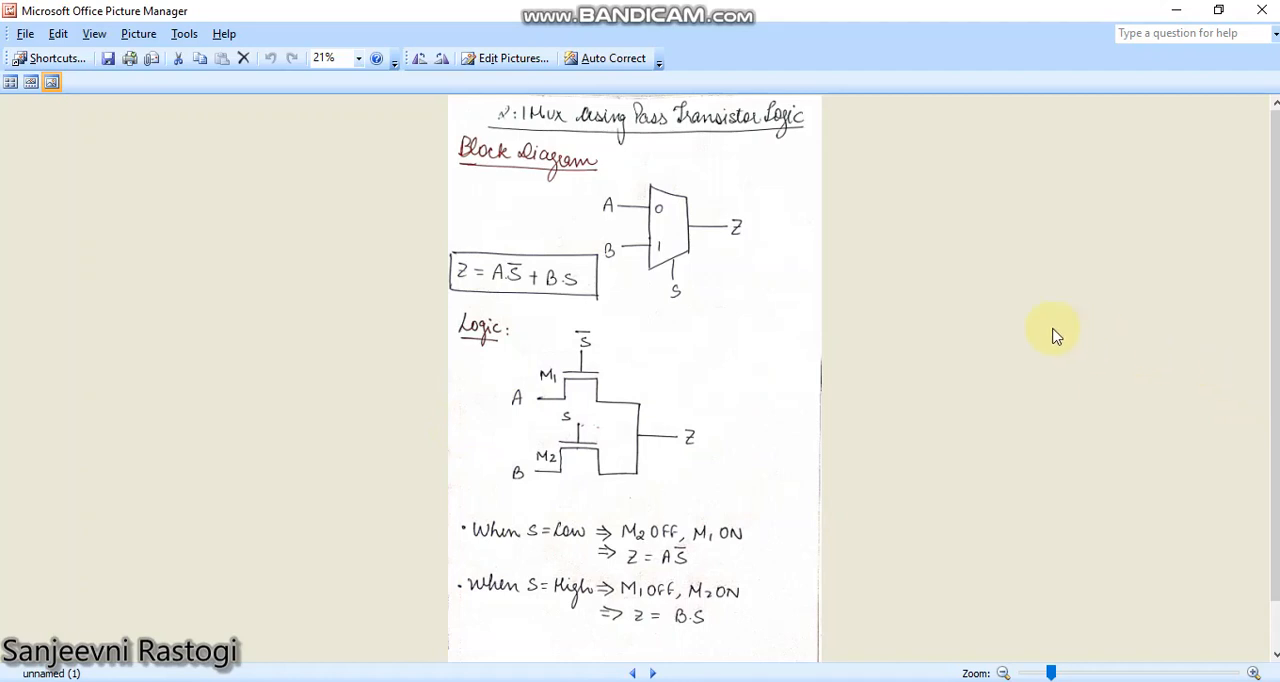
mouse_move(715, 681)
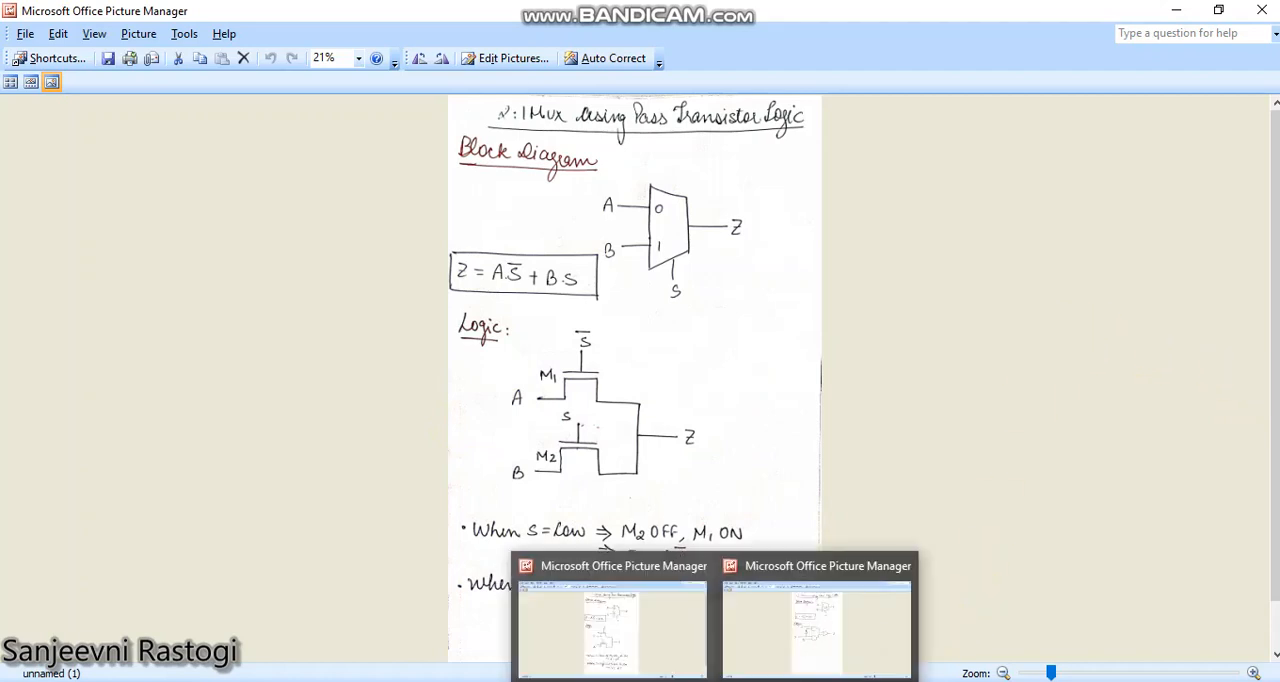
click(767, 673)
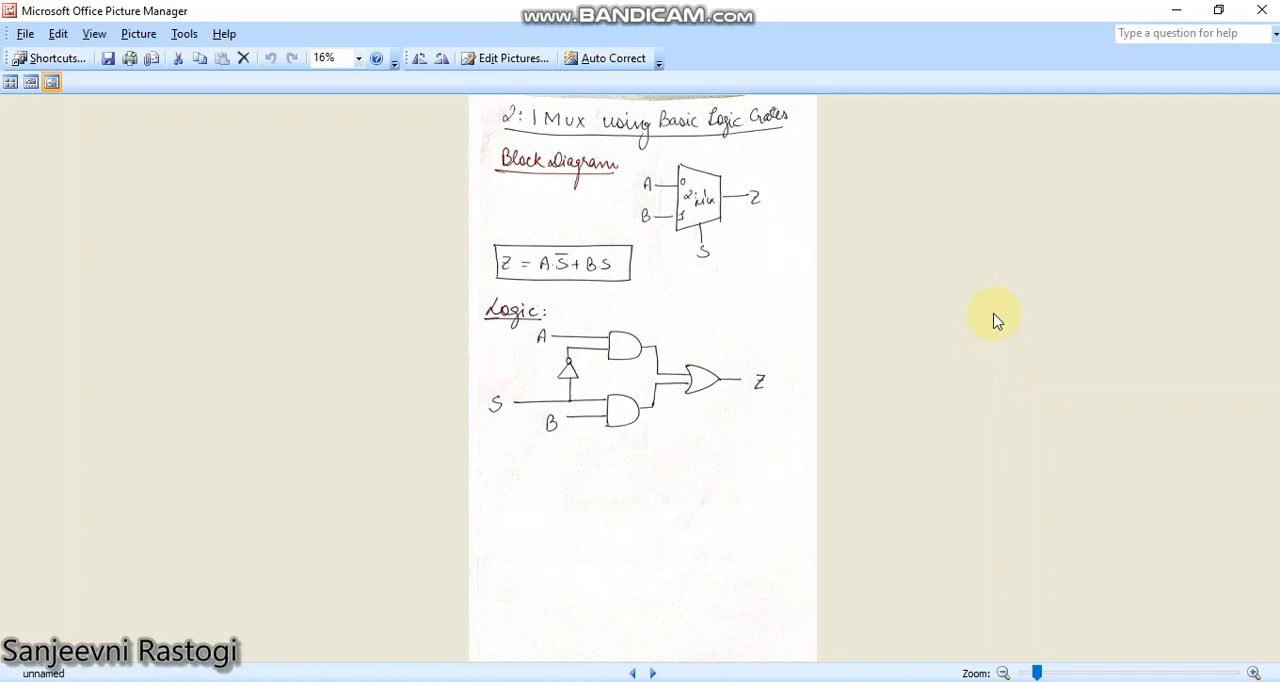
click(645, 650)
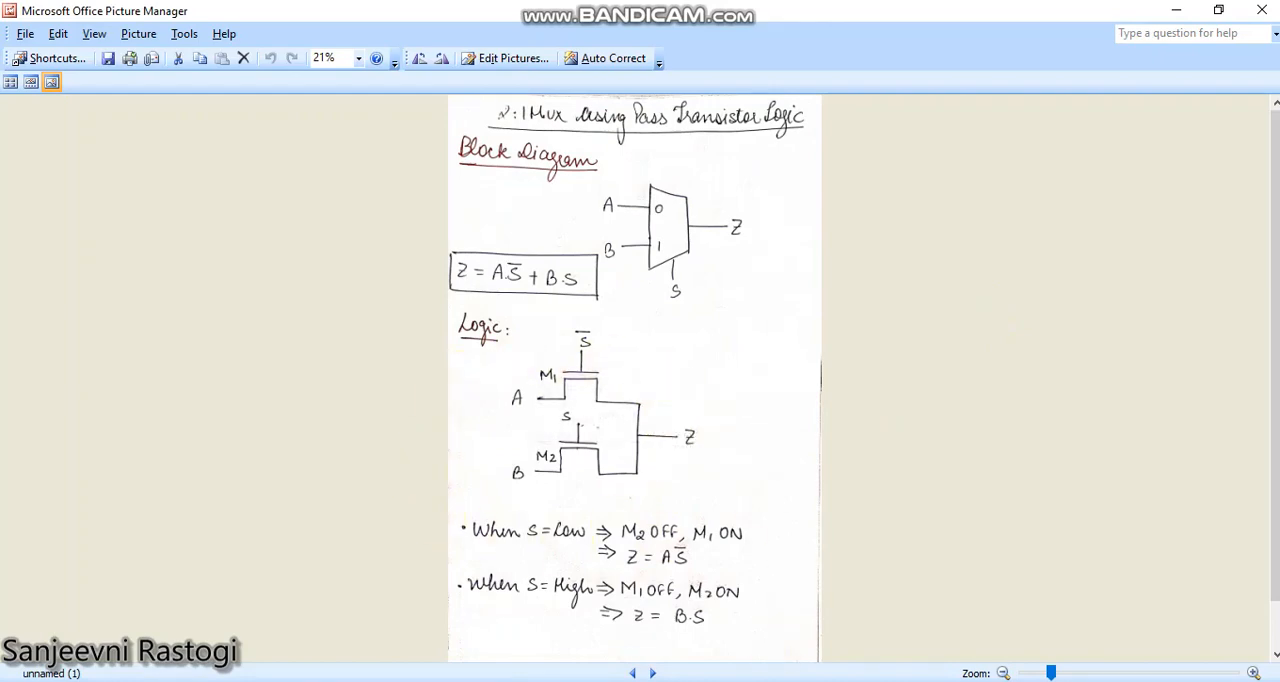
Step: Switch to LTspice XVII and, in a new schematic, place two NMOS transistors rotated 90 degrees, one above the other
click(554, 680)
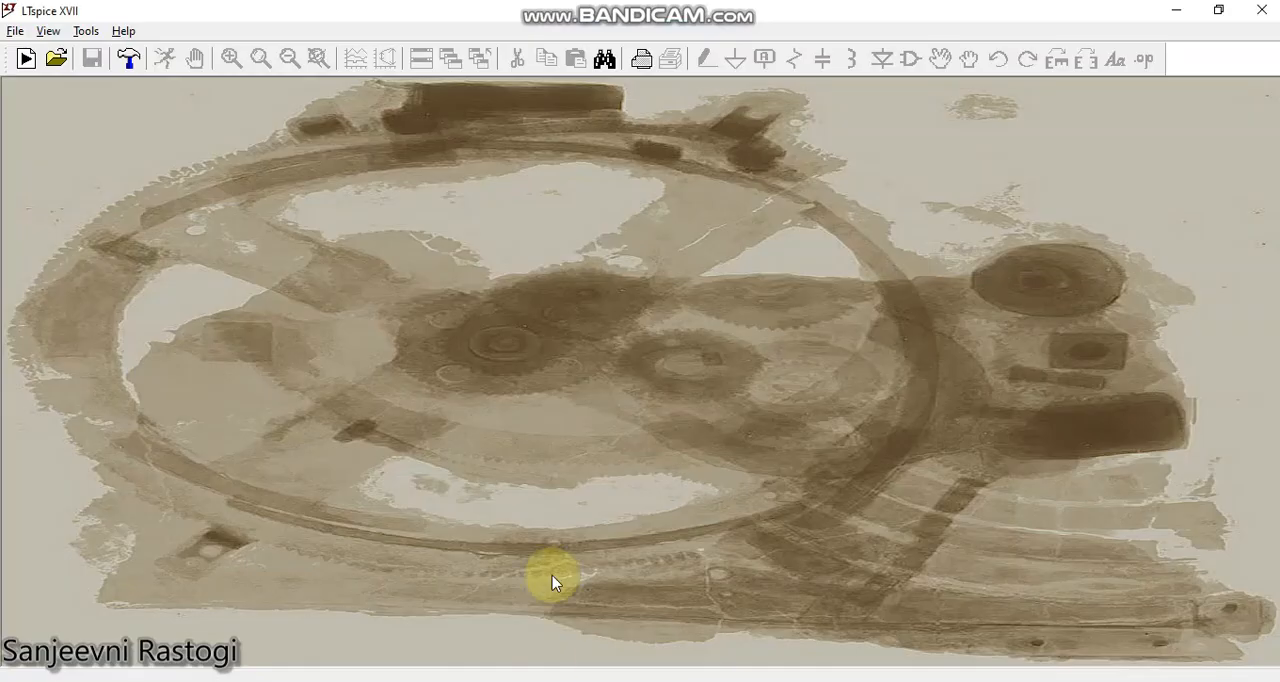
click(24, 62)
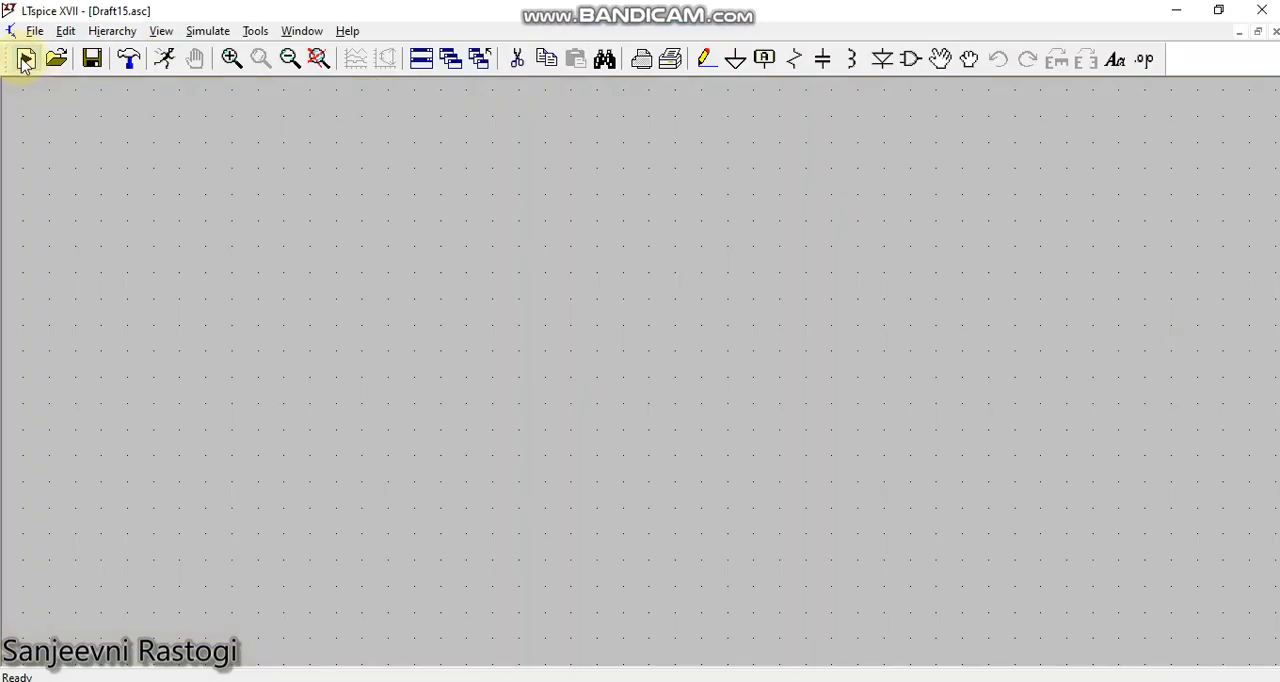
click(909, 60)
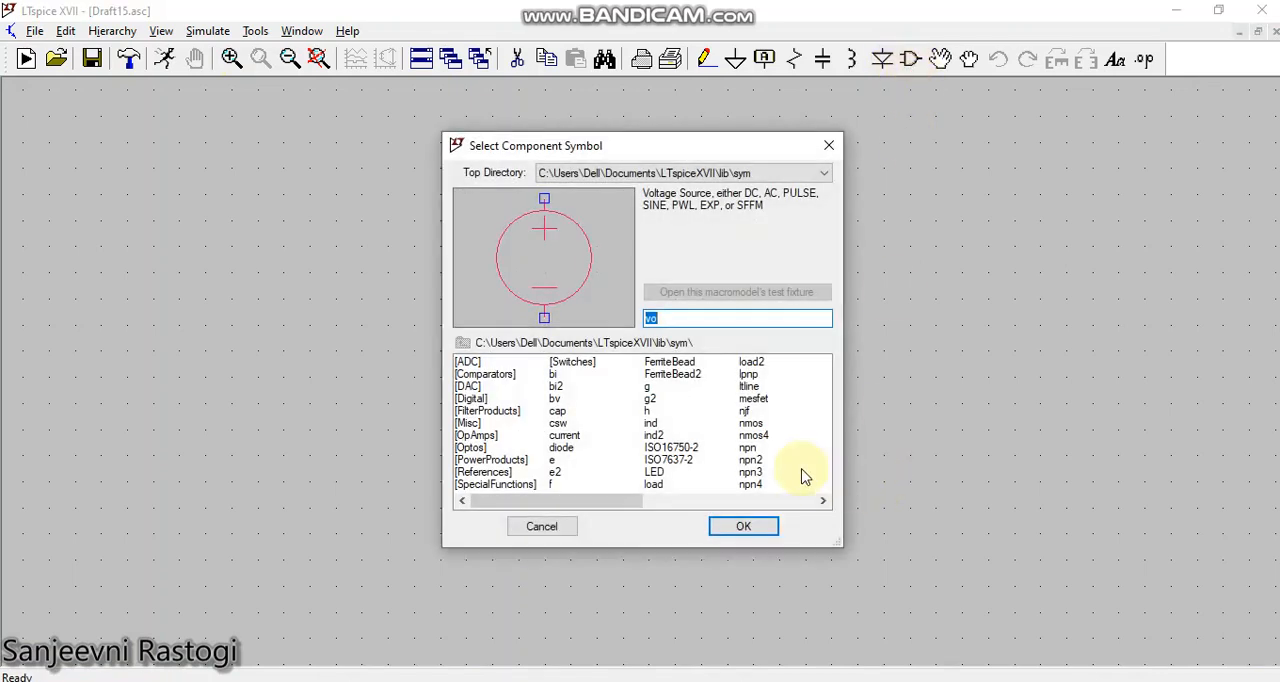
text(nmos)
click(745, 528)
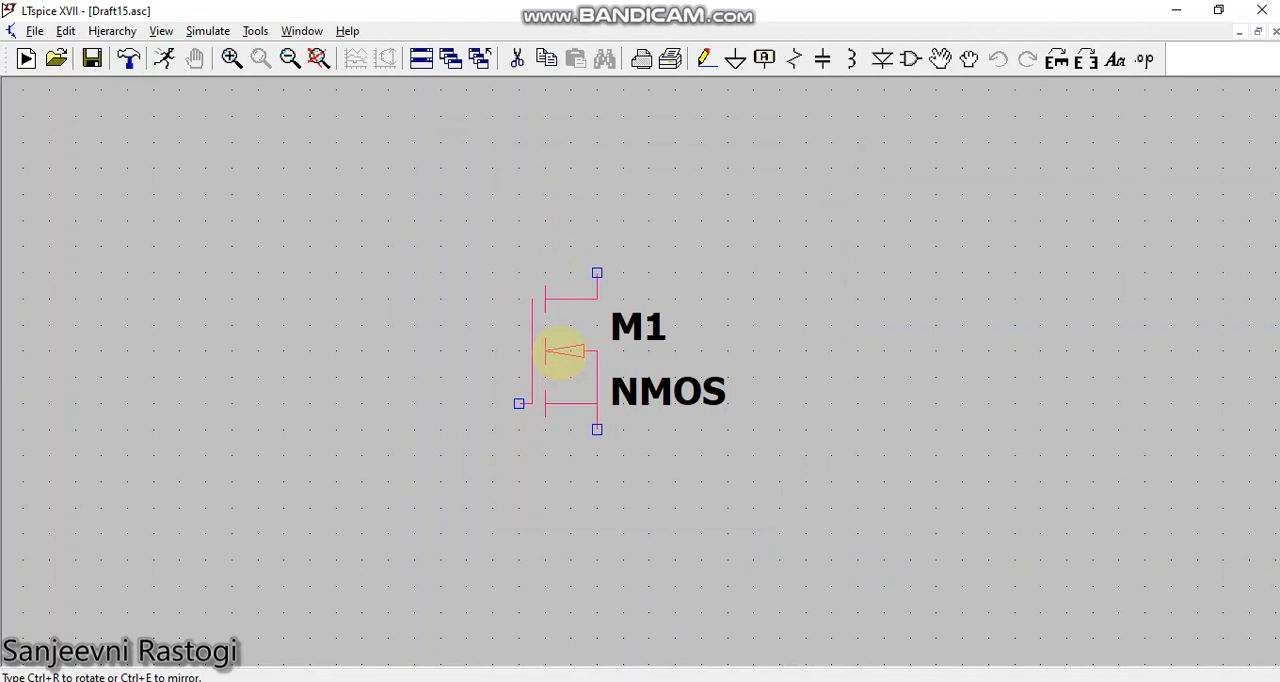
key(ctrl+r)
click(618, 270)
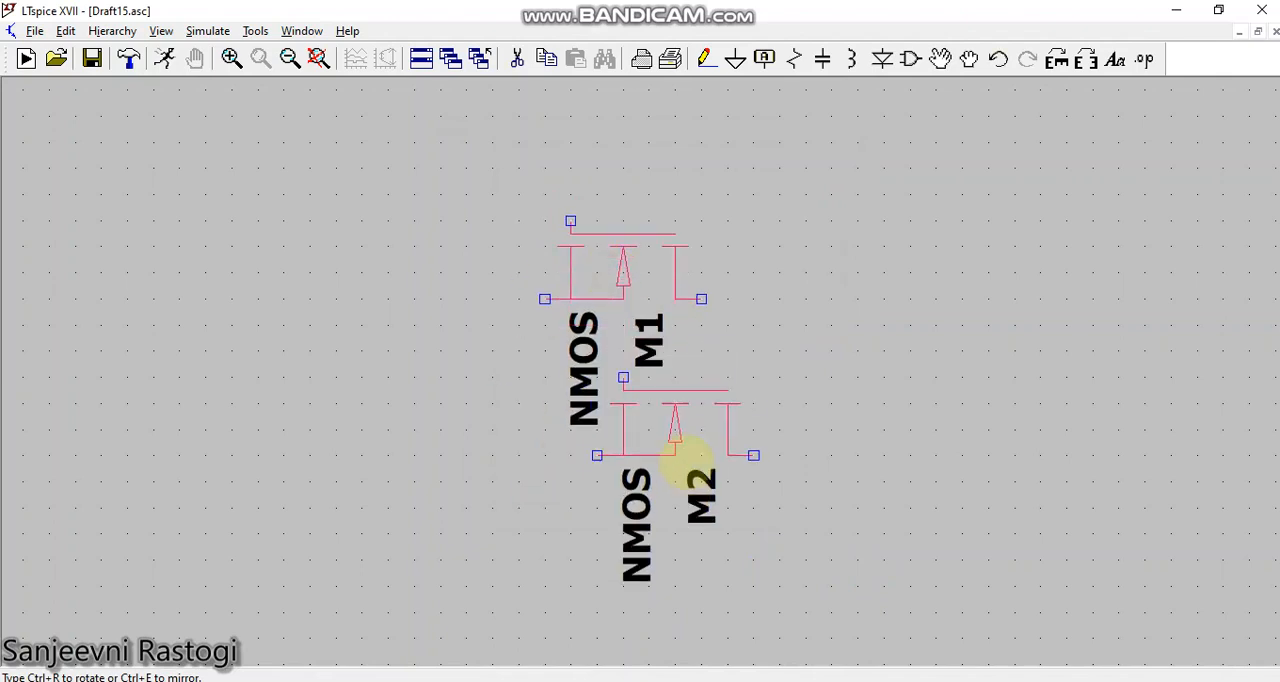
click(676, 556)
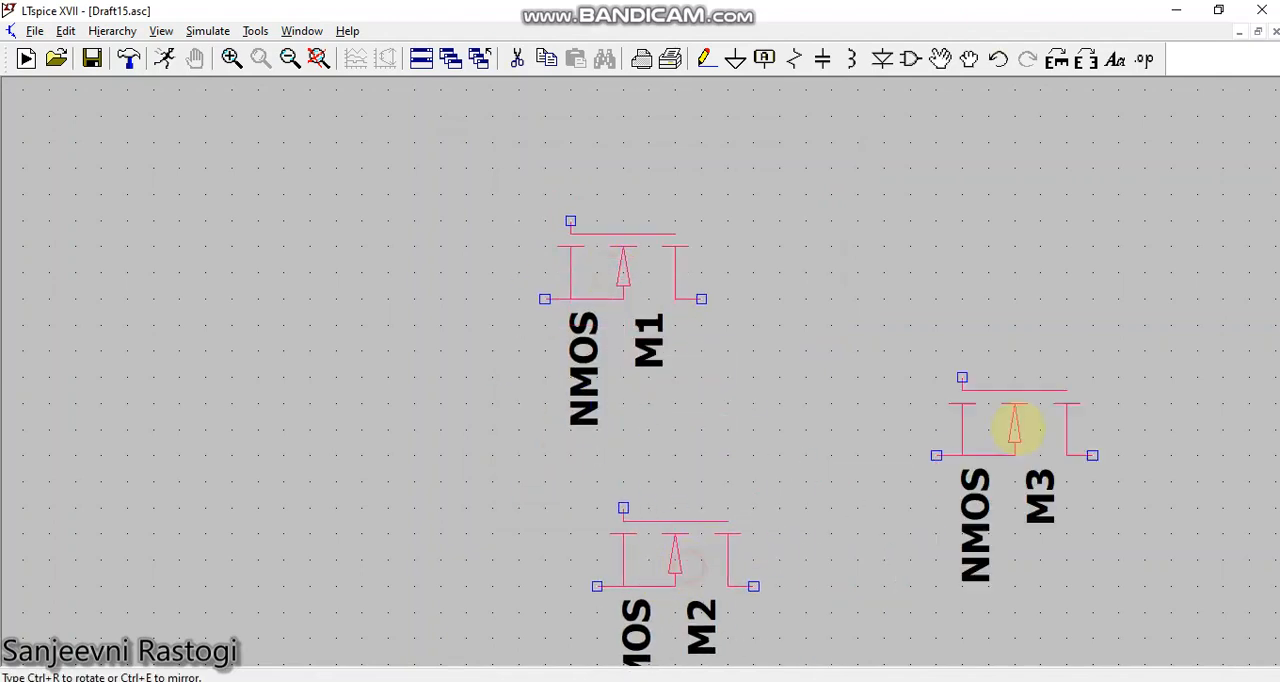
right_click(1015, 425)
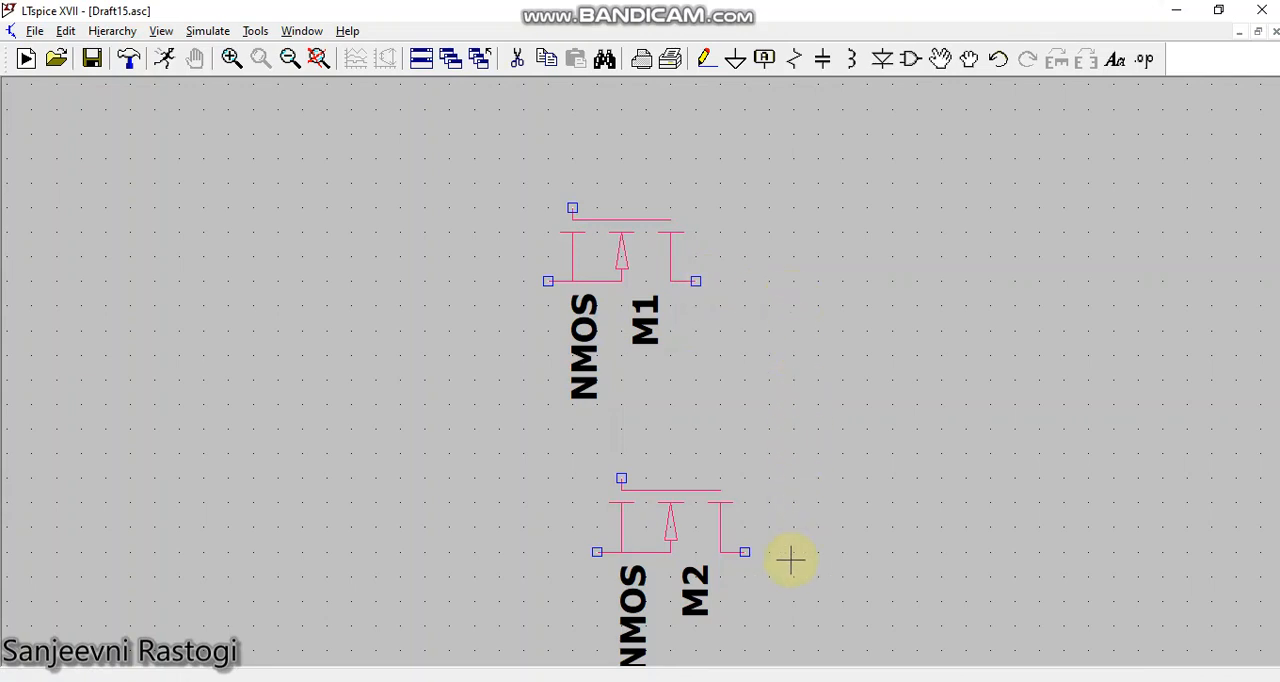
Step: Place a digital inverter (inv) to the upper left of transistor M1
click(912, 62)
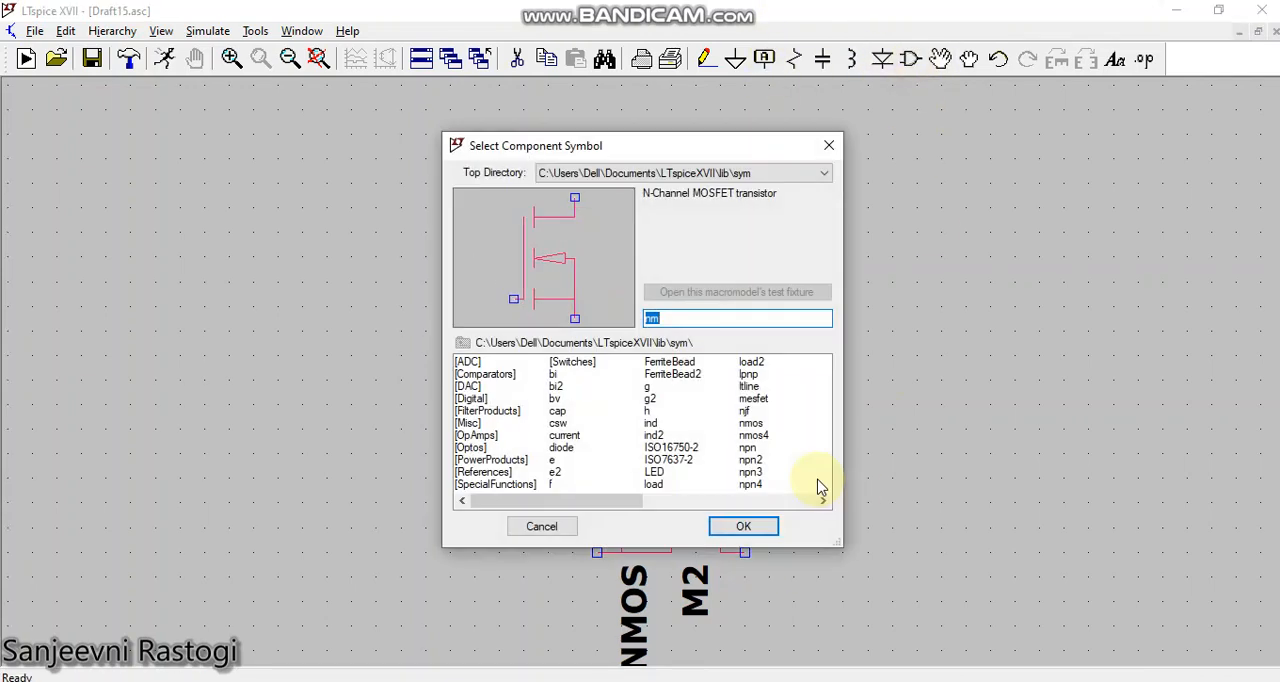
text(inv)
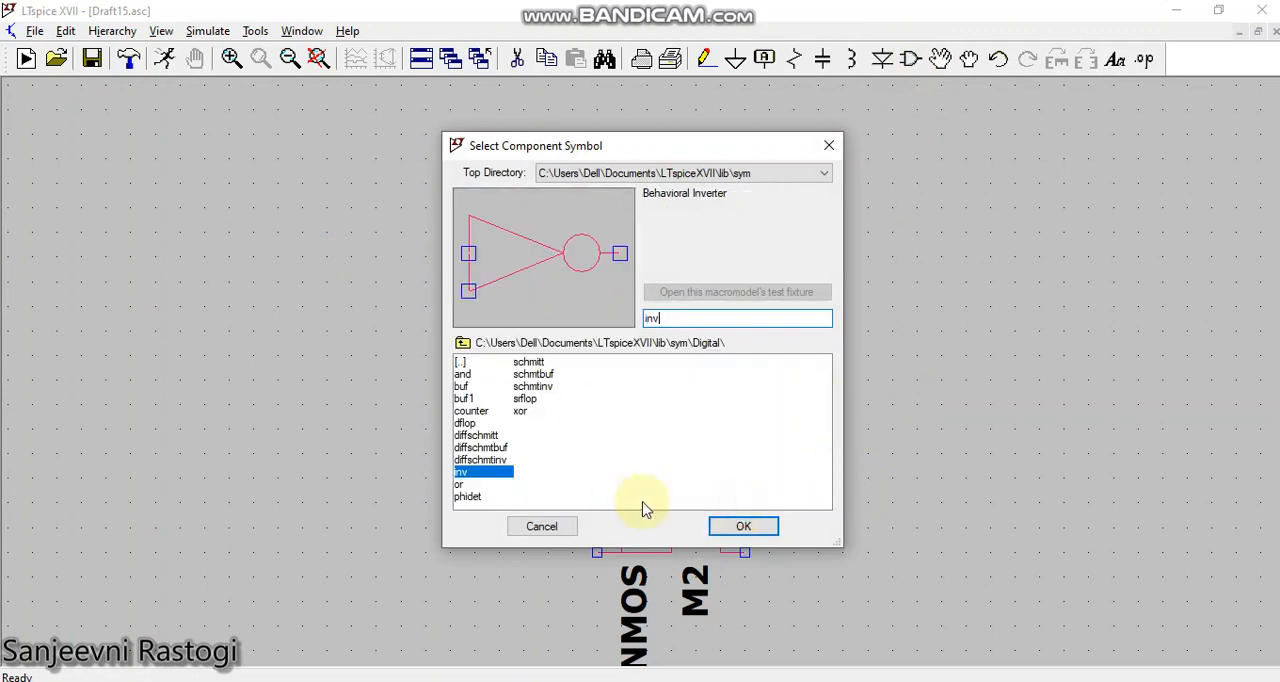
click(727, 527)
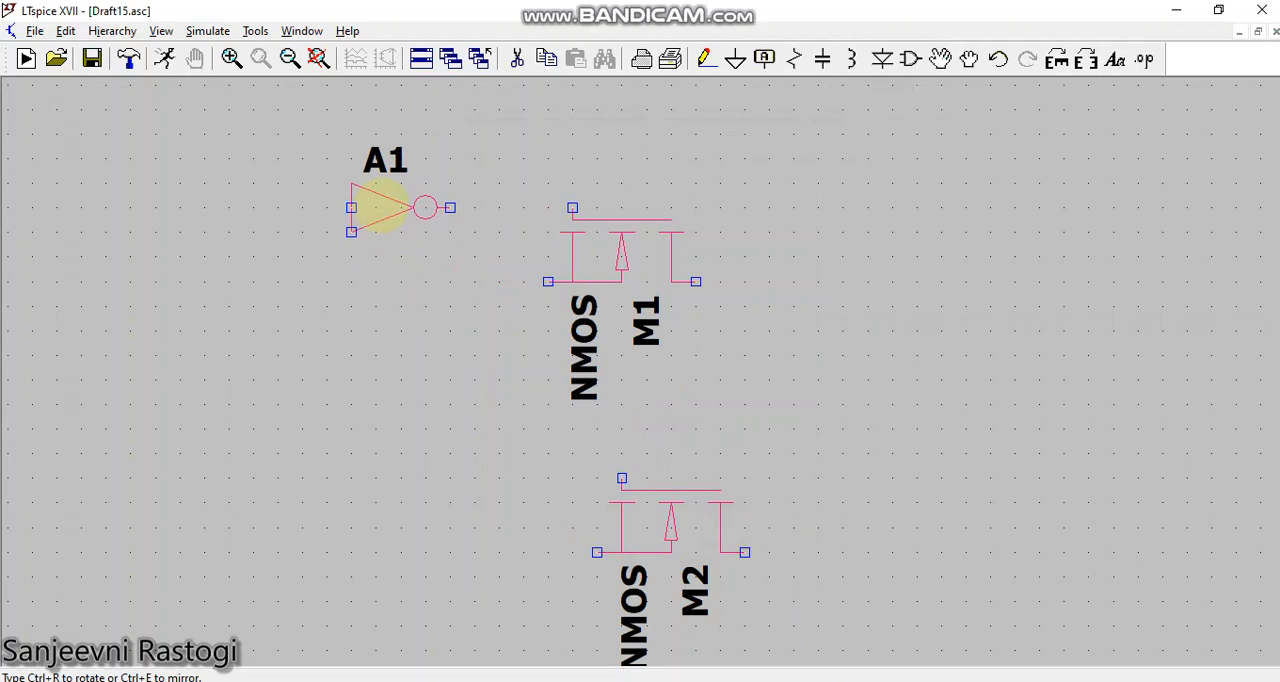
click(377, 208)
key(Escape)
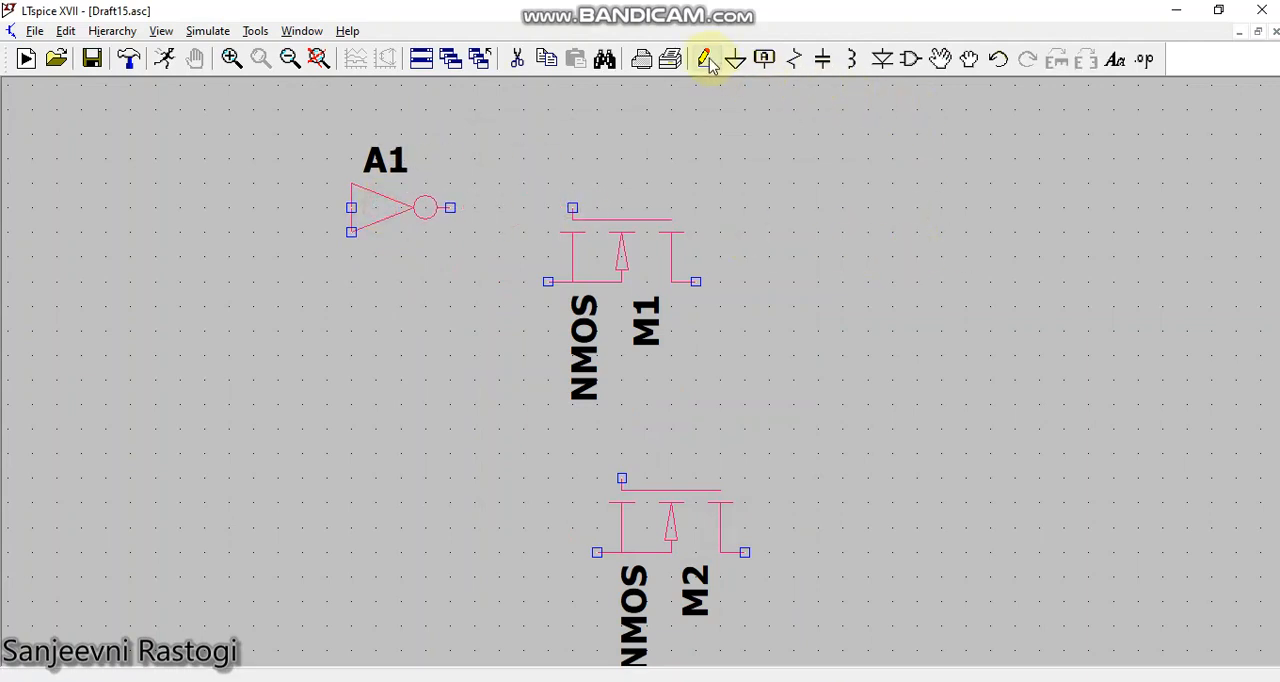
Step: Wire the right terminals of M1 and M2 together and extend an output wire rightward from the middle of the connection
click(696, 282)
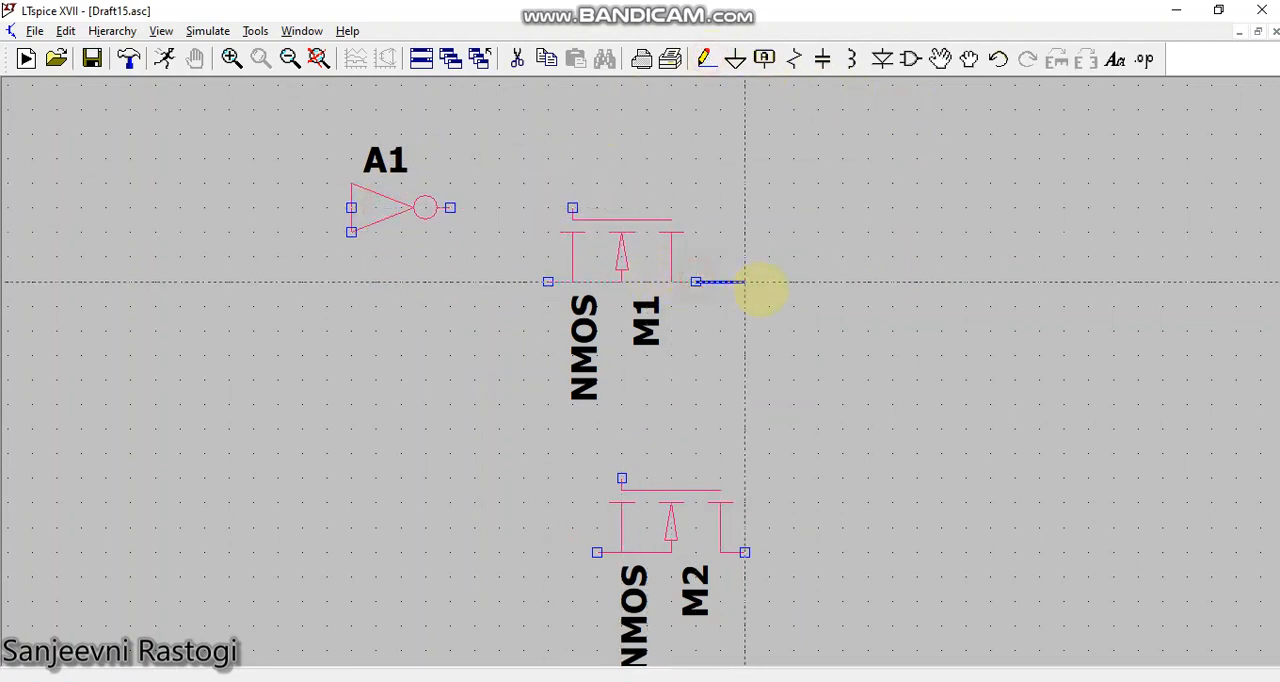
click(785, 291)
click(744, 552)
right_click(743, 551)
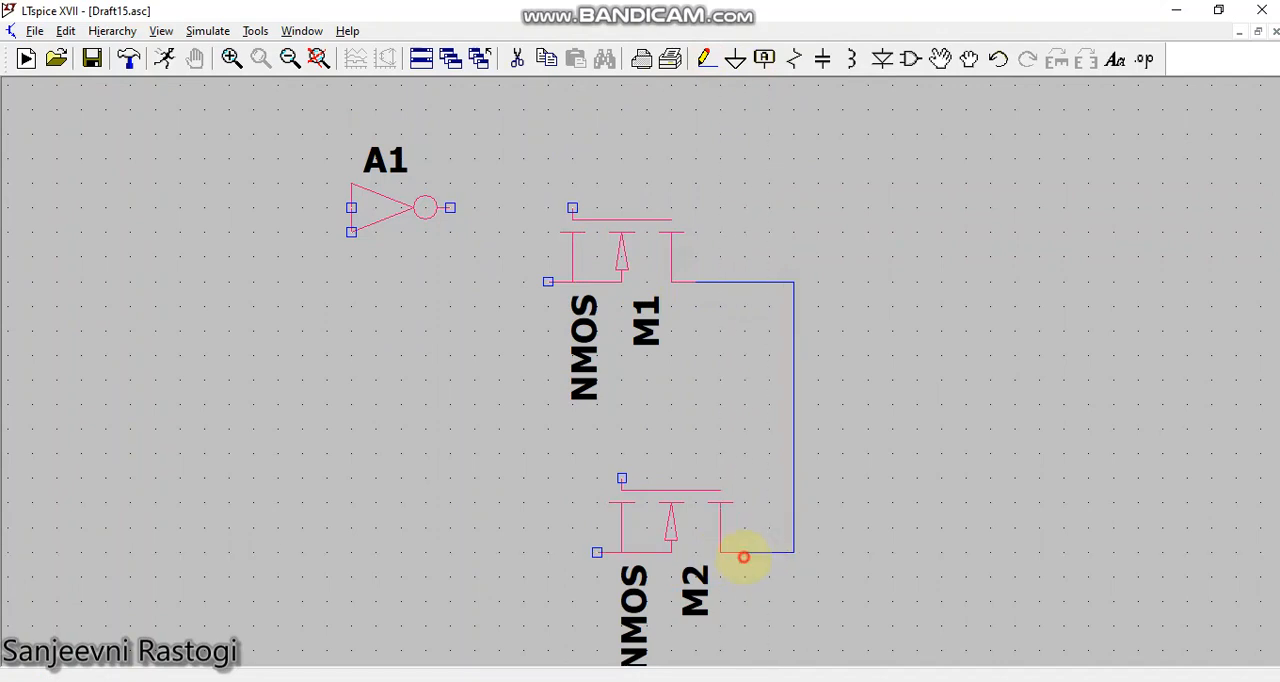
key(F3)
click(789, 414)
click(912, 420)
right_click(917, 421)
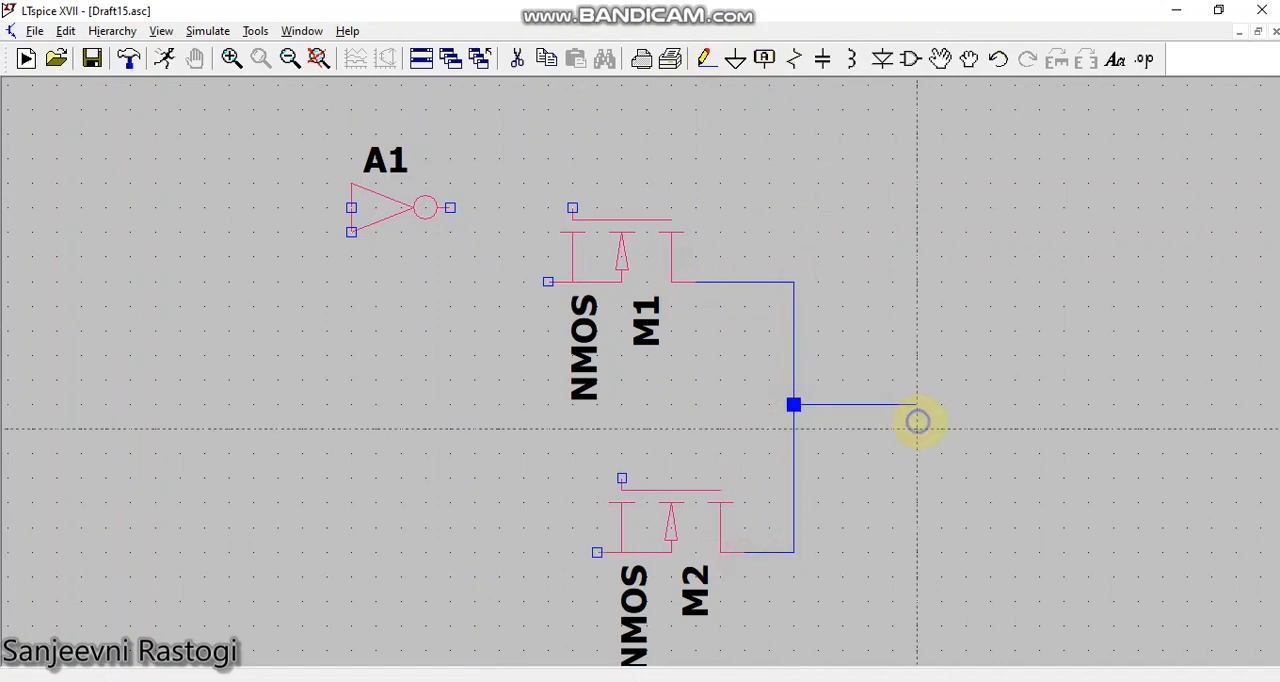
Step: Wire the inverter's output to M1's gate and add short input wires to the left terminals of M1 and M2
click(450, 207)
right_click(571, 208)
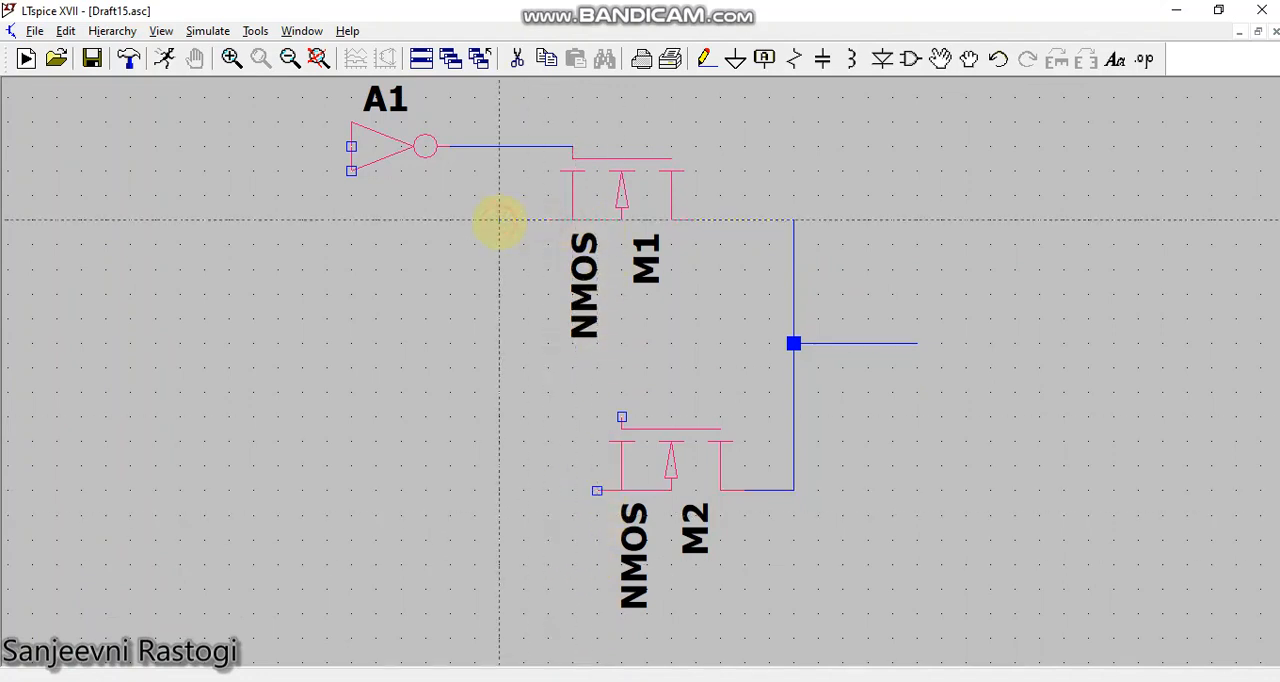
click(498, 219)
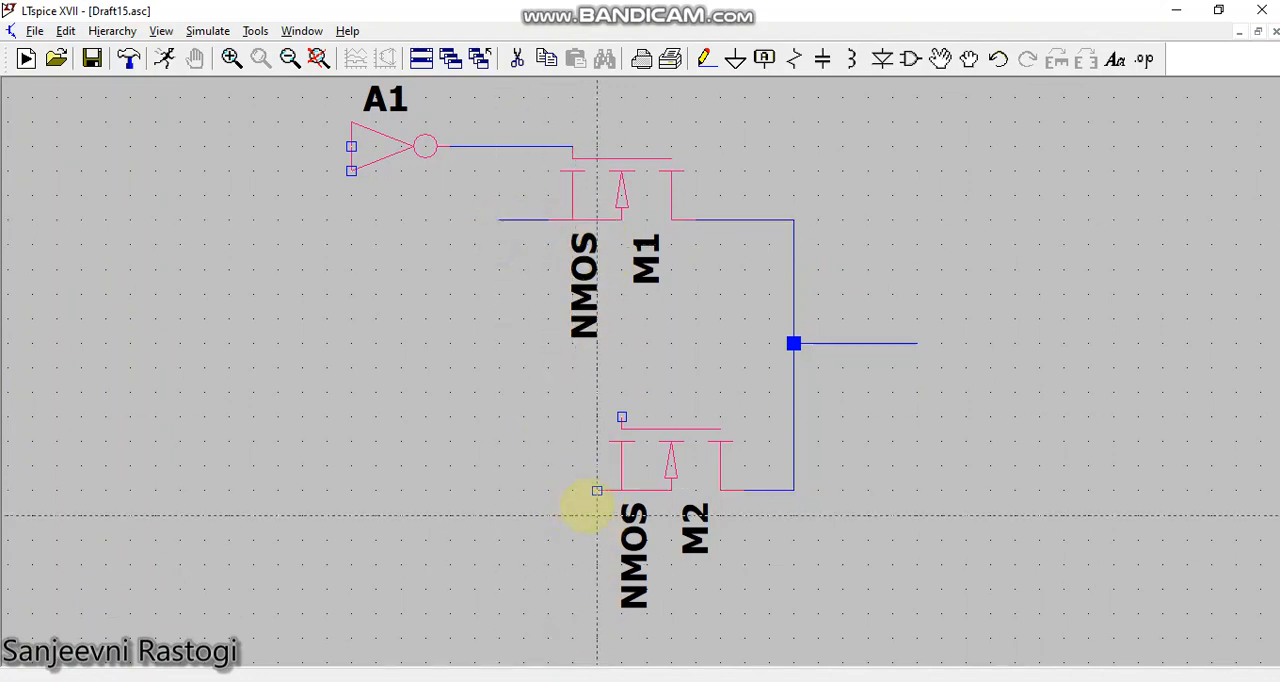
click(500, 490)
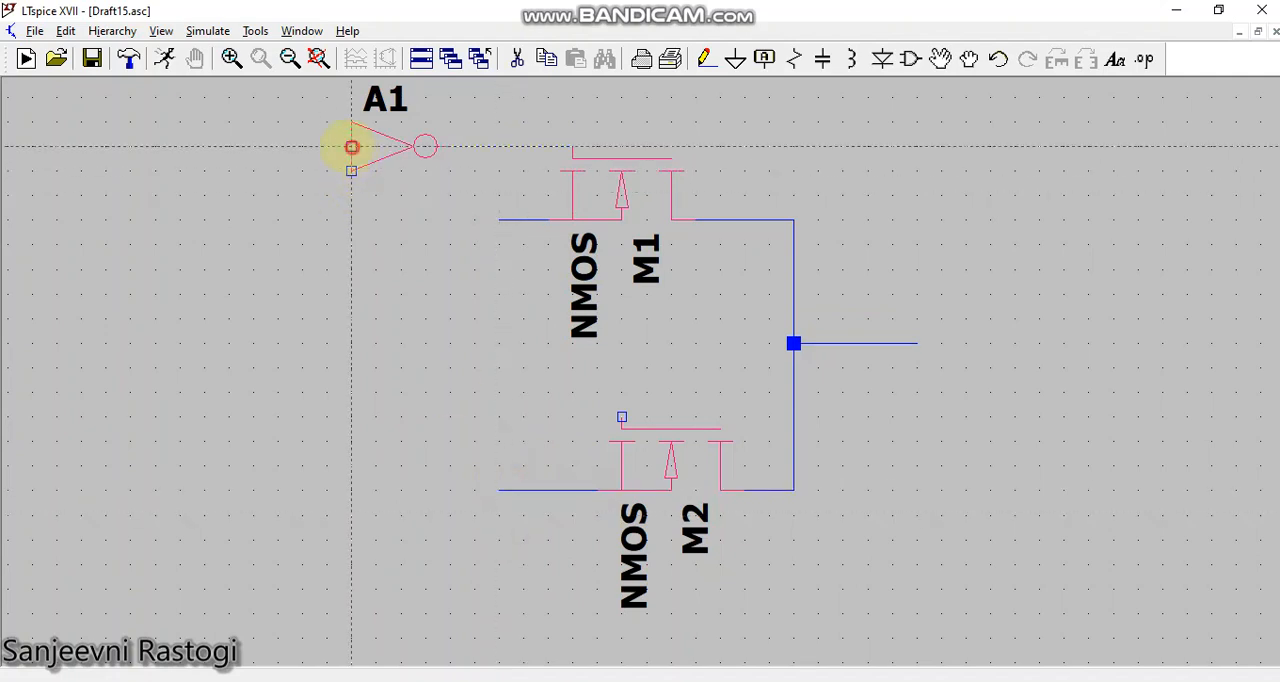
Step: Run a wire from the inverter's input to the left and down, leaving its lower end free
click(352, 147)
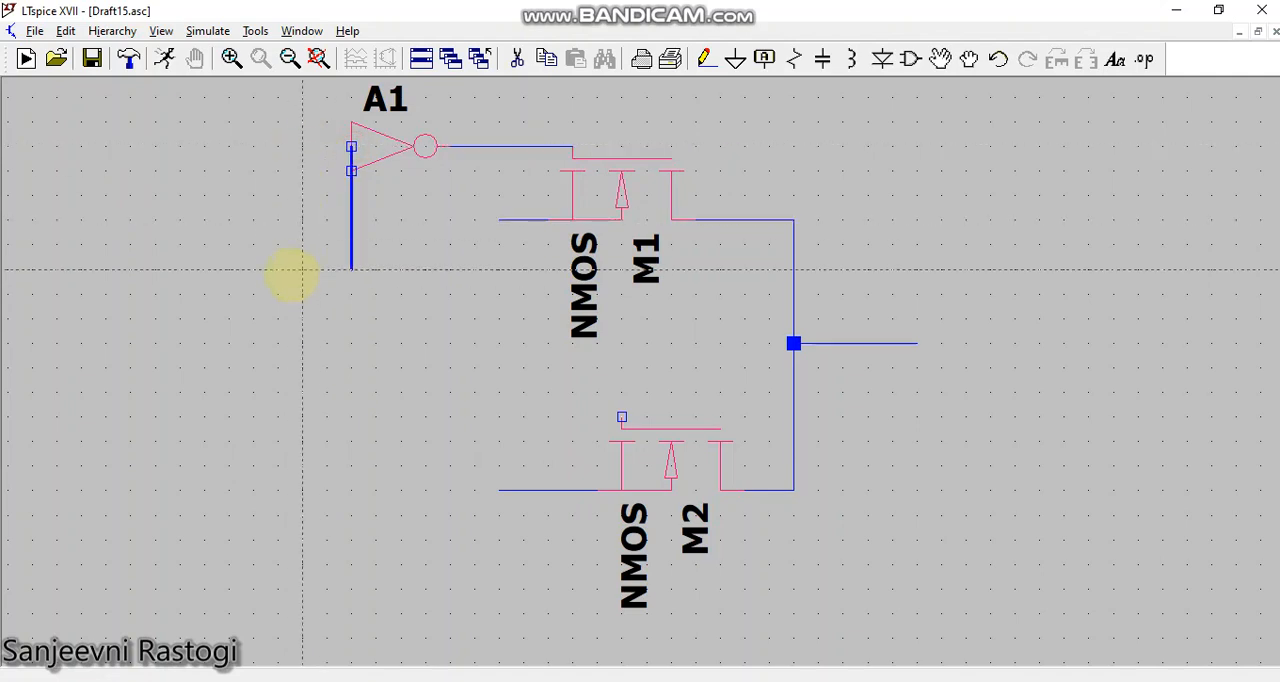
click(277, 147)
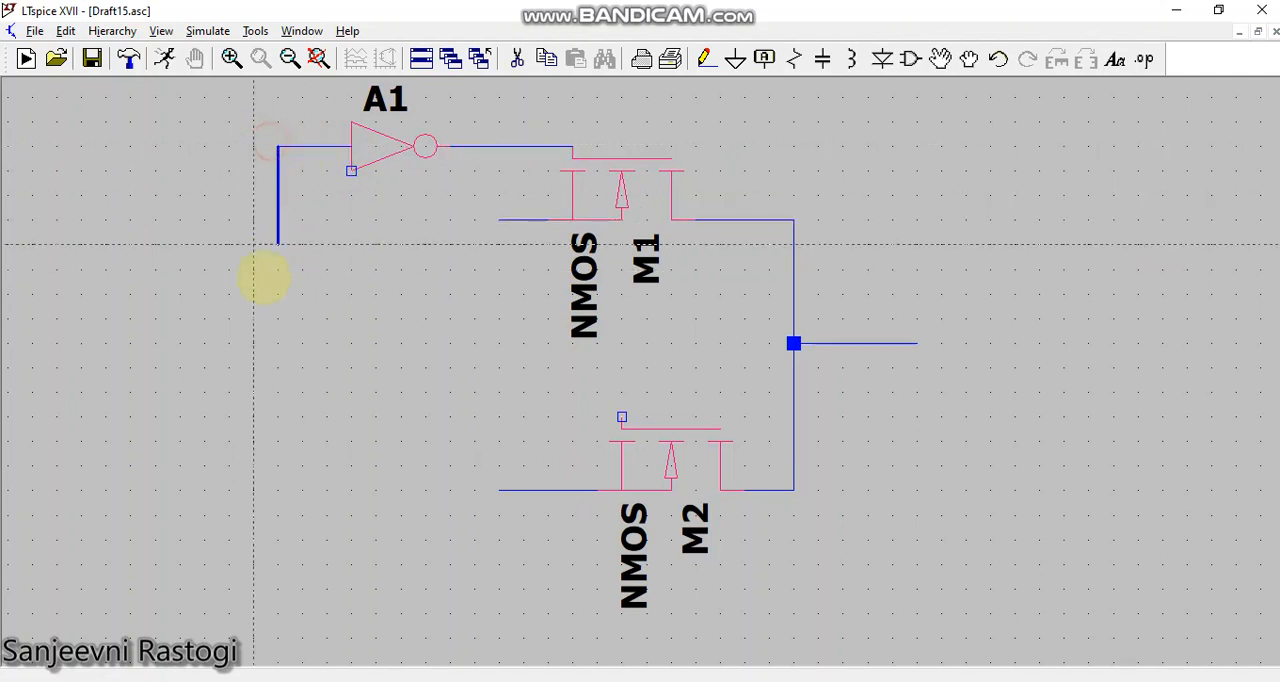
click(278, 294)
key(Escape)
key(Escape)
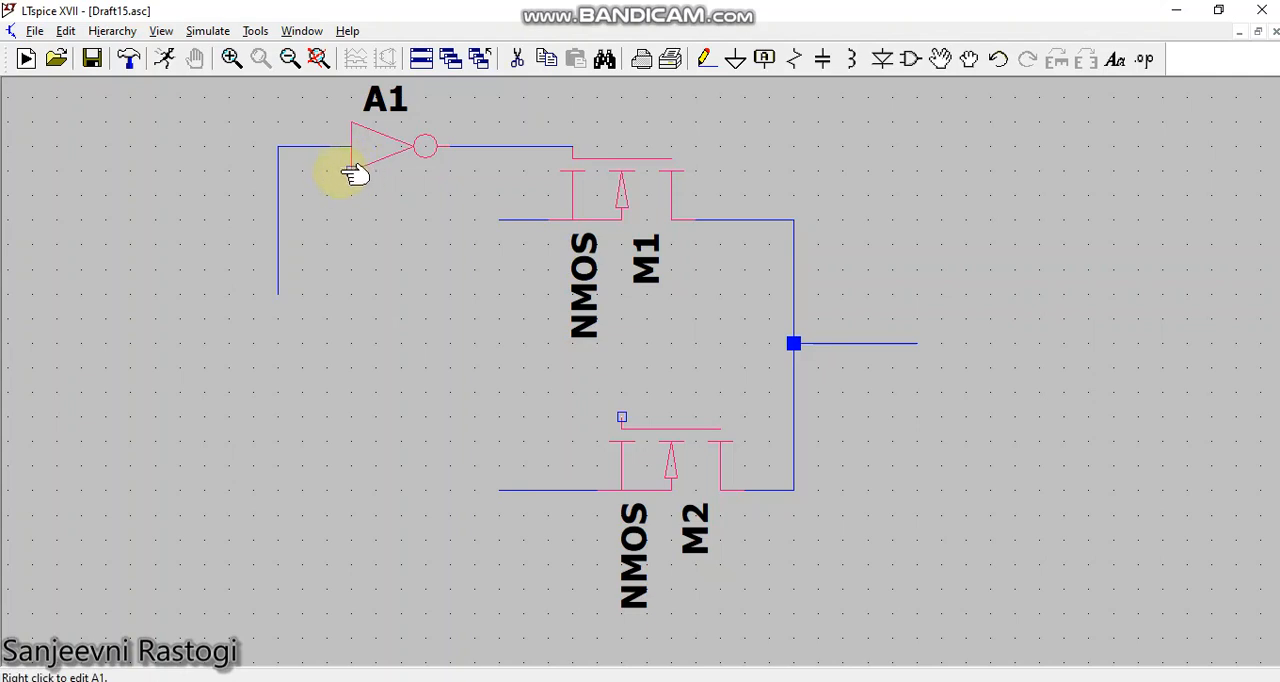
key(F3)
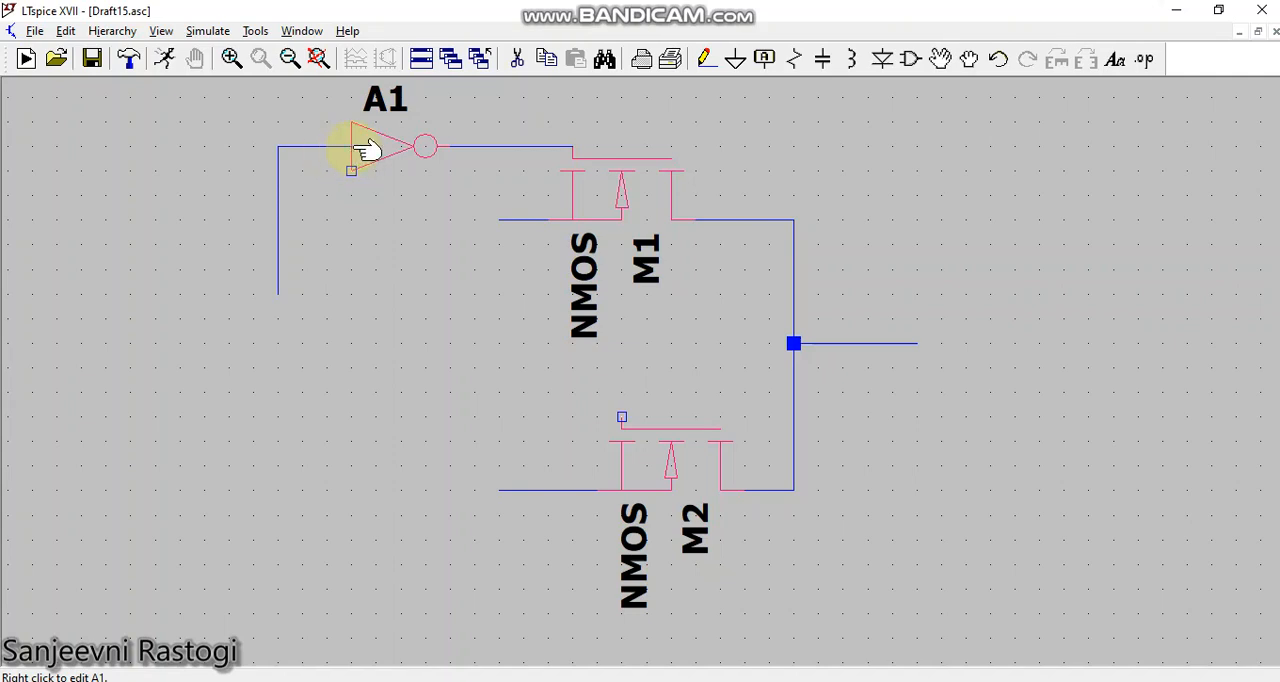
Step: Place voltage sources at the free ends of the inverter, M1 and M2 input wires
click(910, 59)
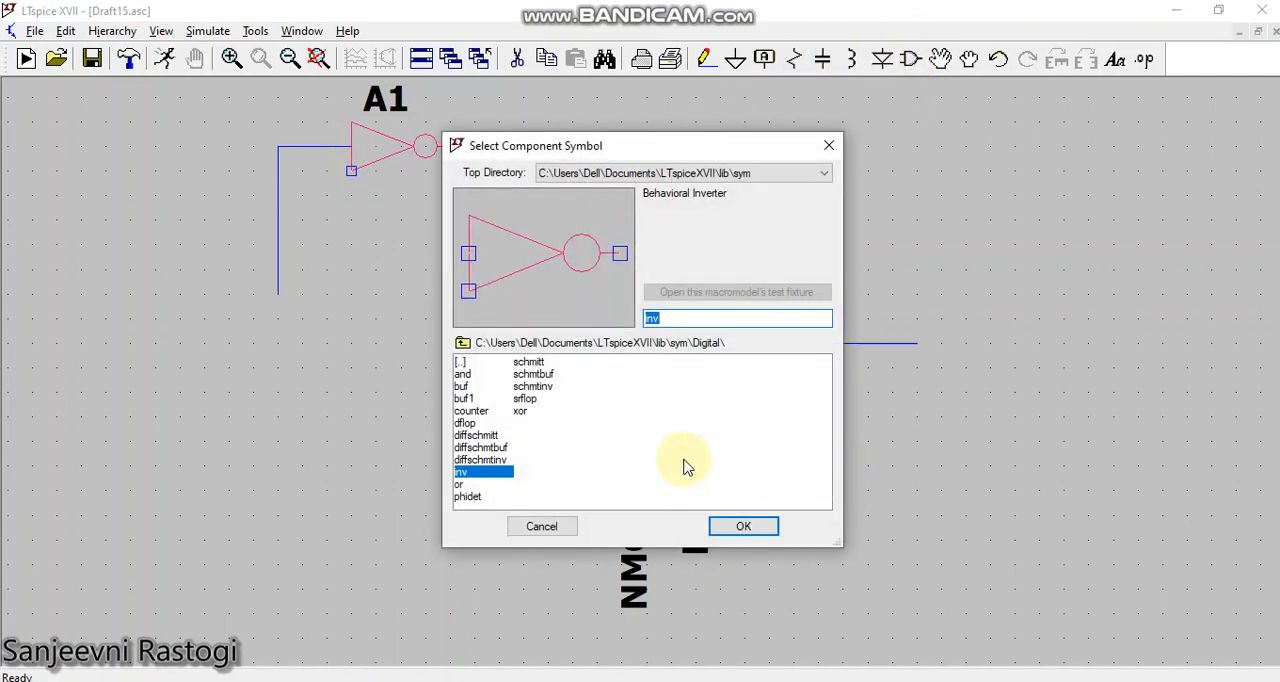
text(vol)
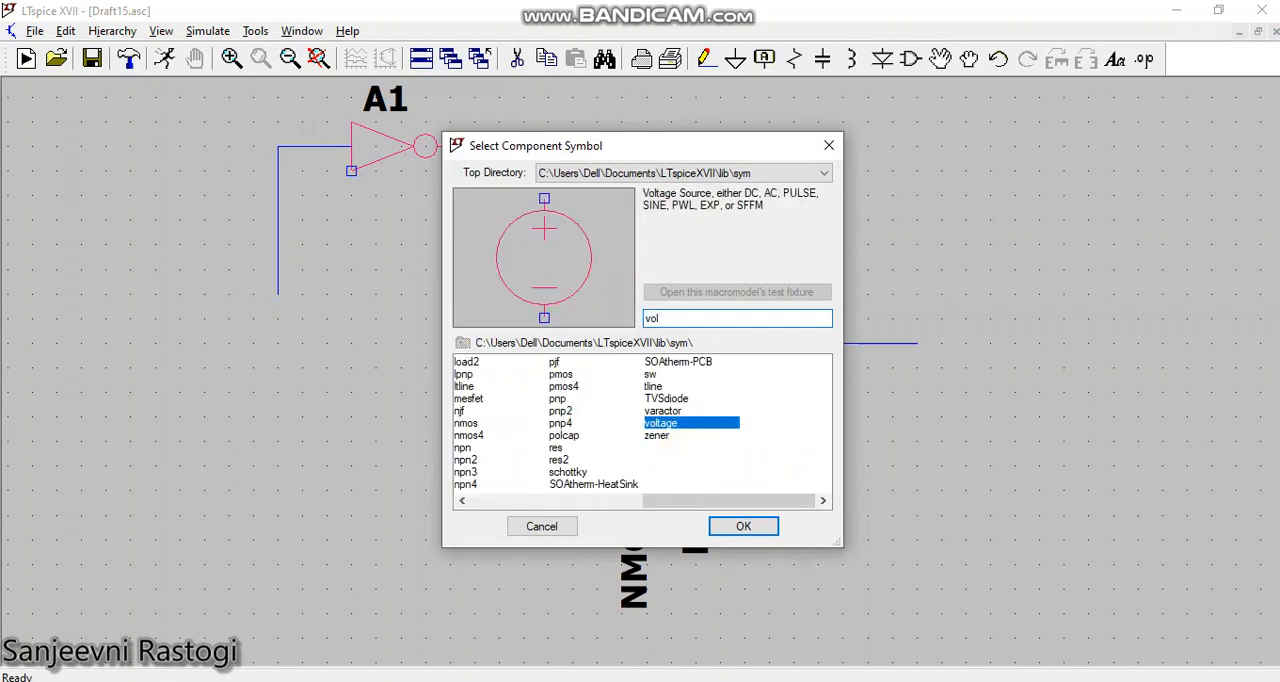
click(733, 528)
click(282, 346)
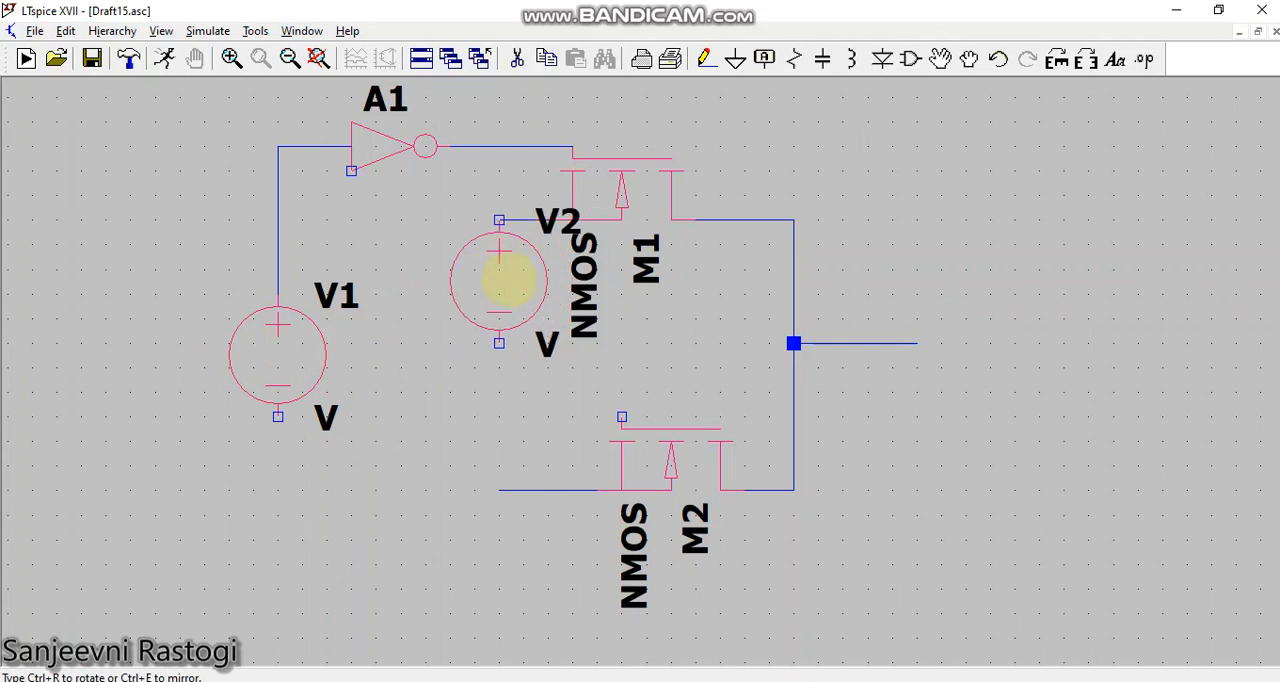
click(508, 280)
click(506, 549)
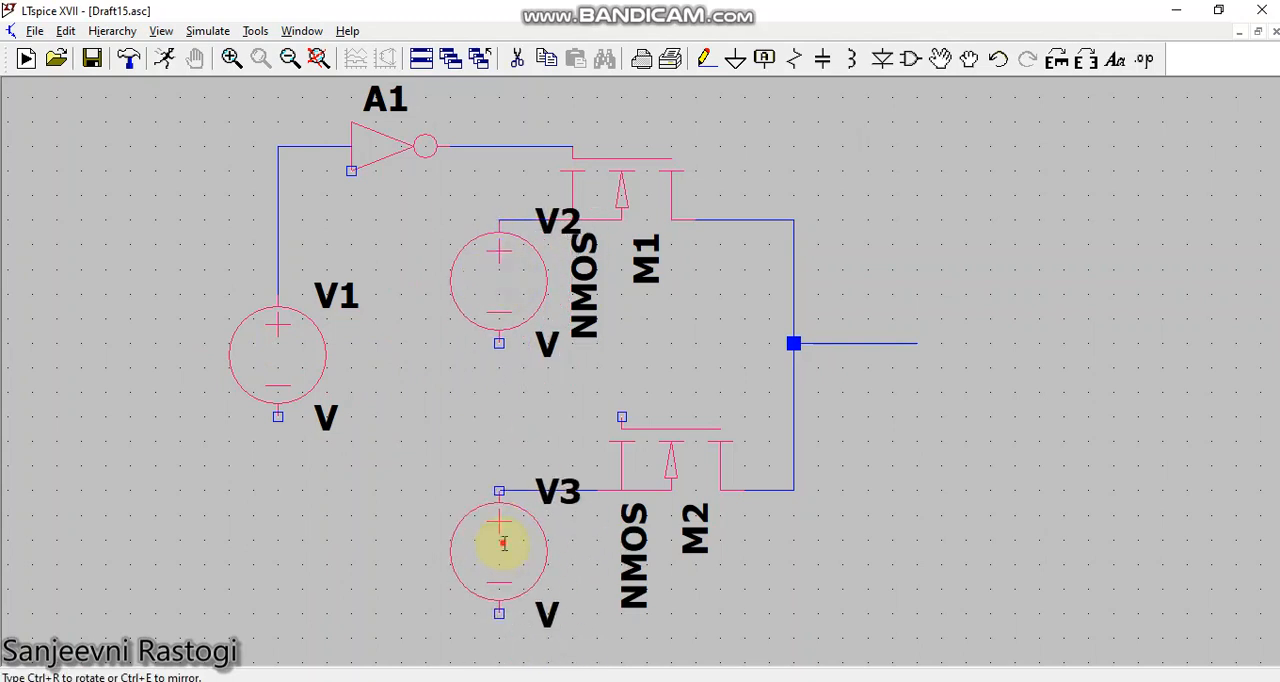
Step: Add a ground to the negative terminal of each of the three voltage sources
click(735, 59)
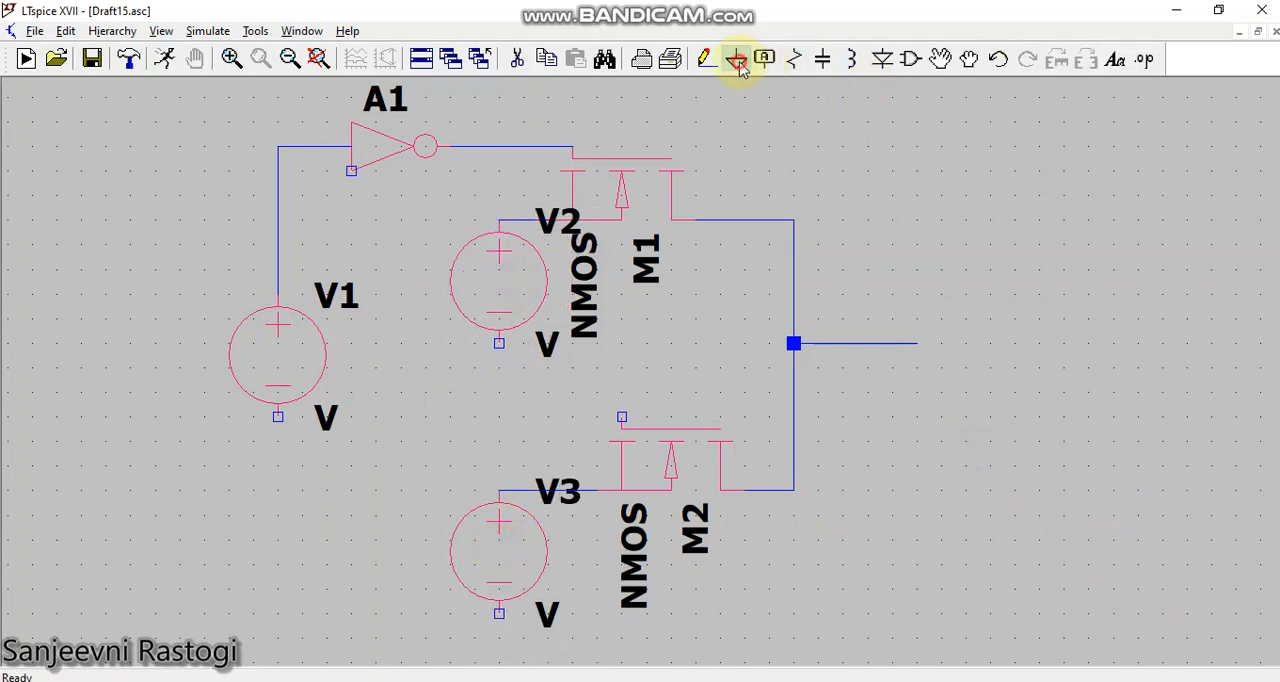
click(510, 343)
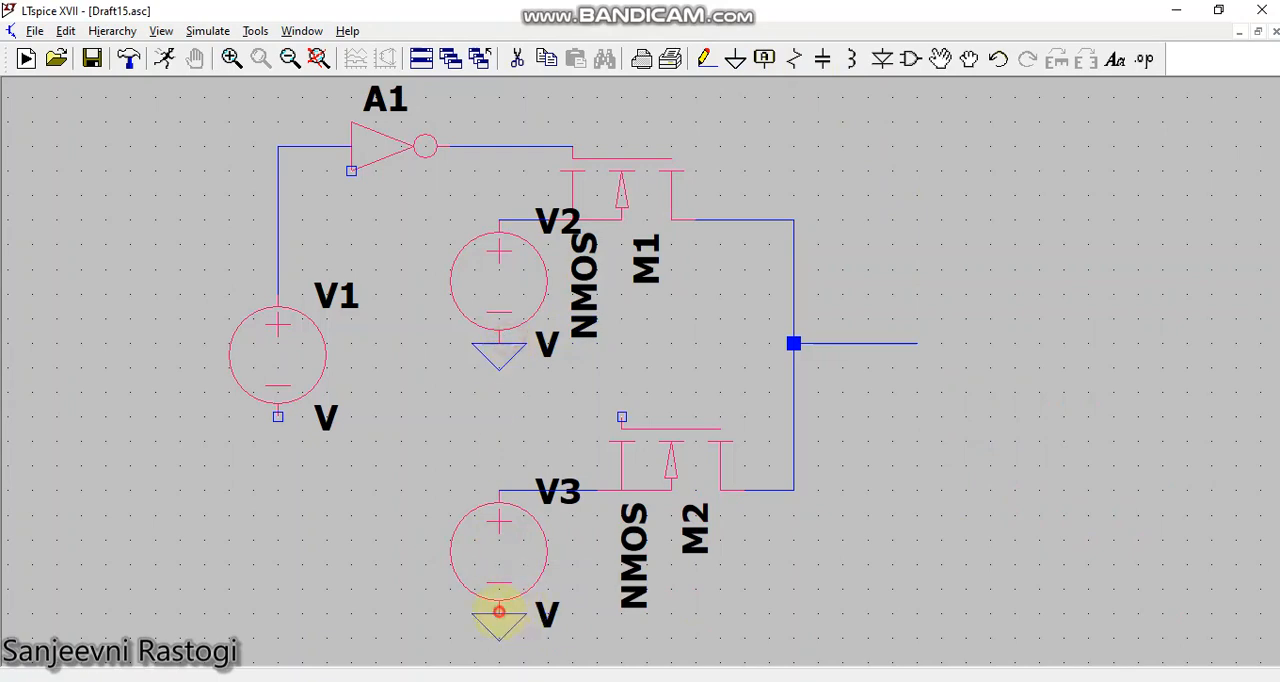
click(508, 612)
click(268, 410)
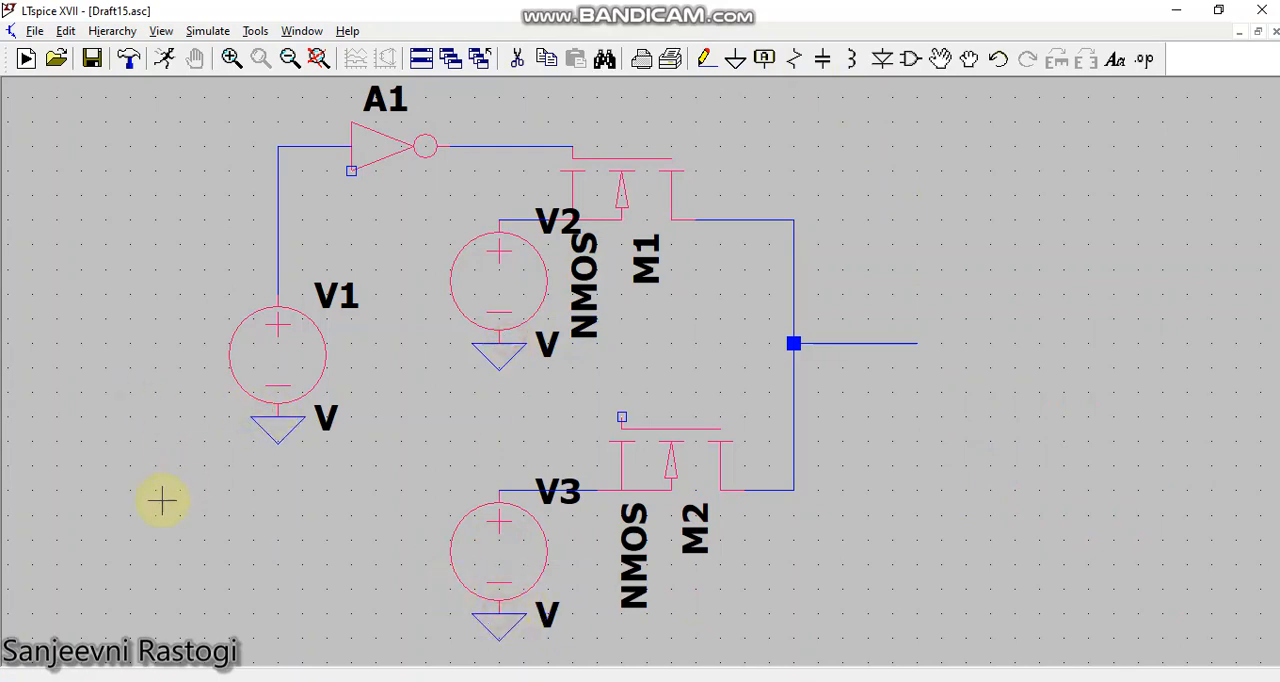
Step: Define V1 as a PULSE source with Vinitial 0, Von 2, Tdelay 0, Trise and Tfall 5n, Ton 80m and Tperiod 160m
scroll(163, 500, down, 1)
drag(838, 273, 954, 248)
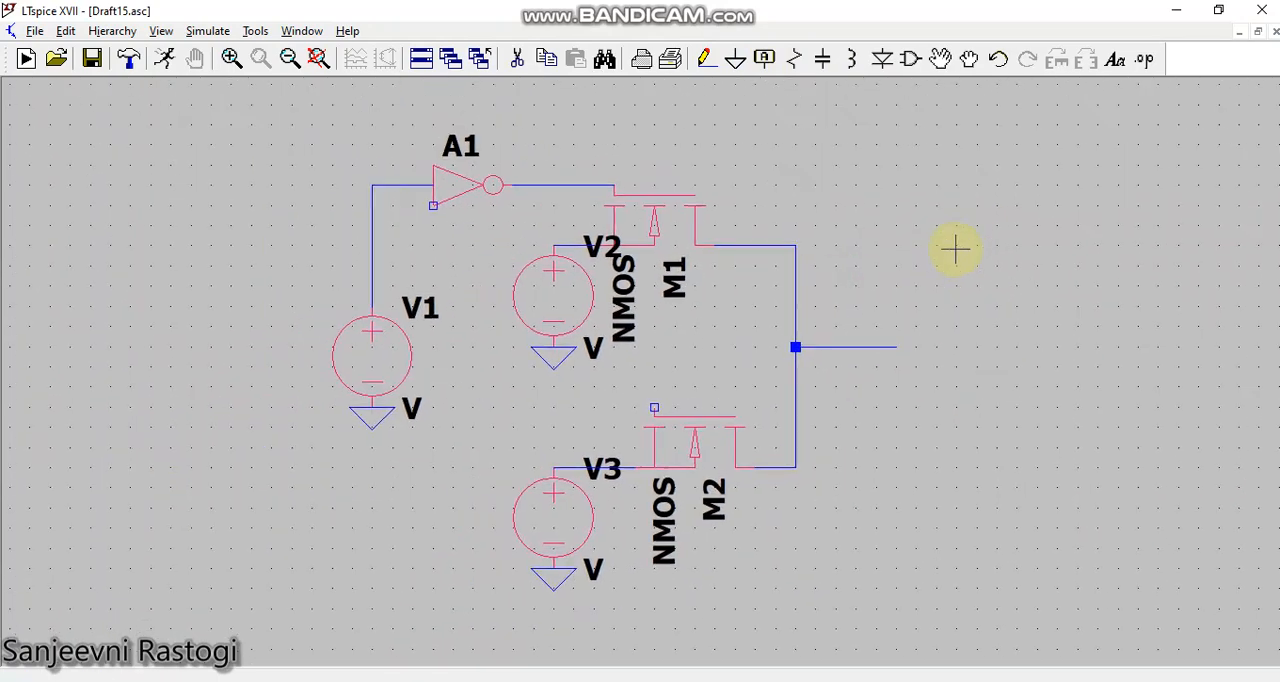
right_click(395, 363)
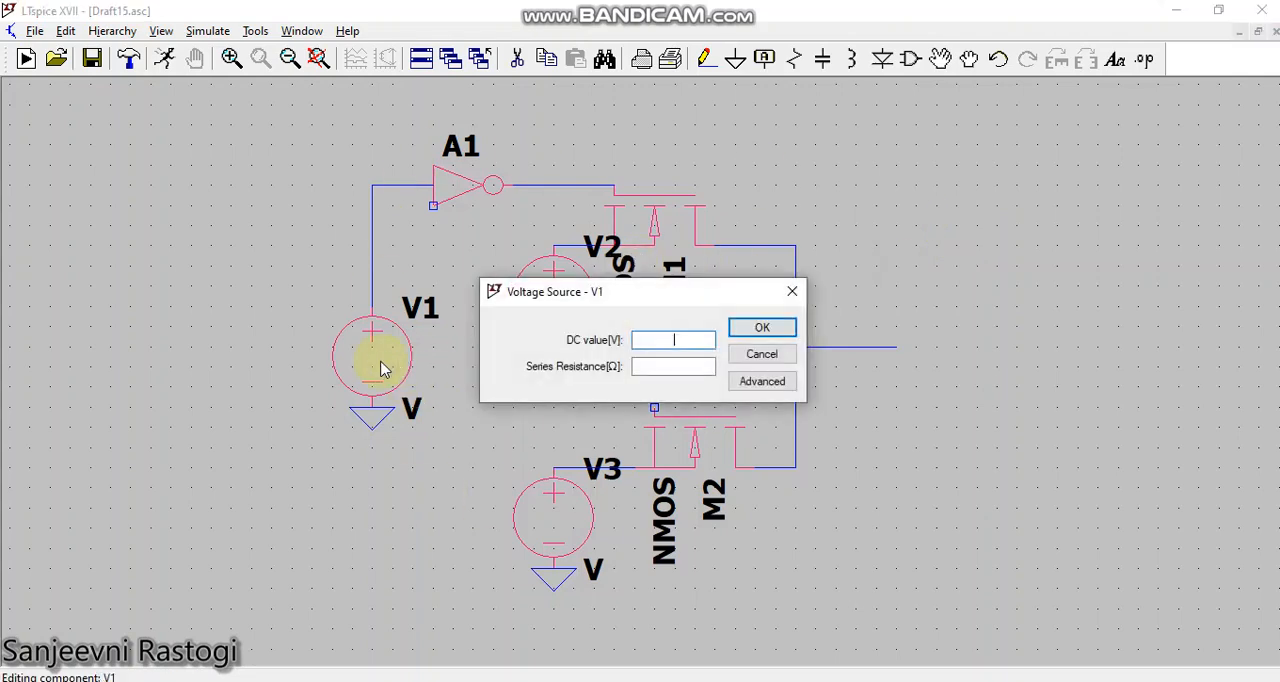
click(758, 381)
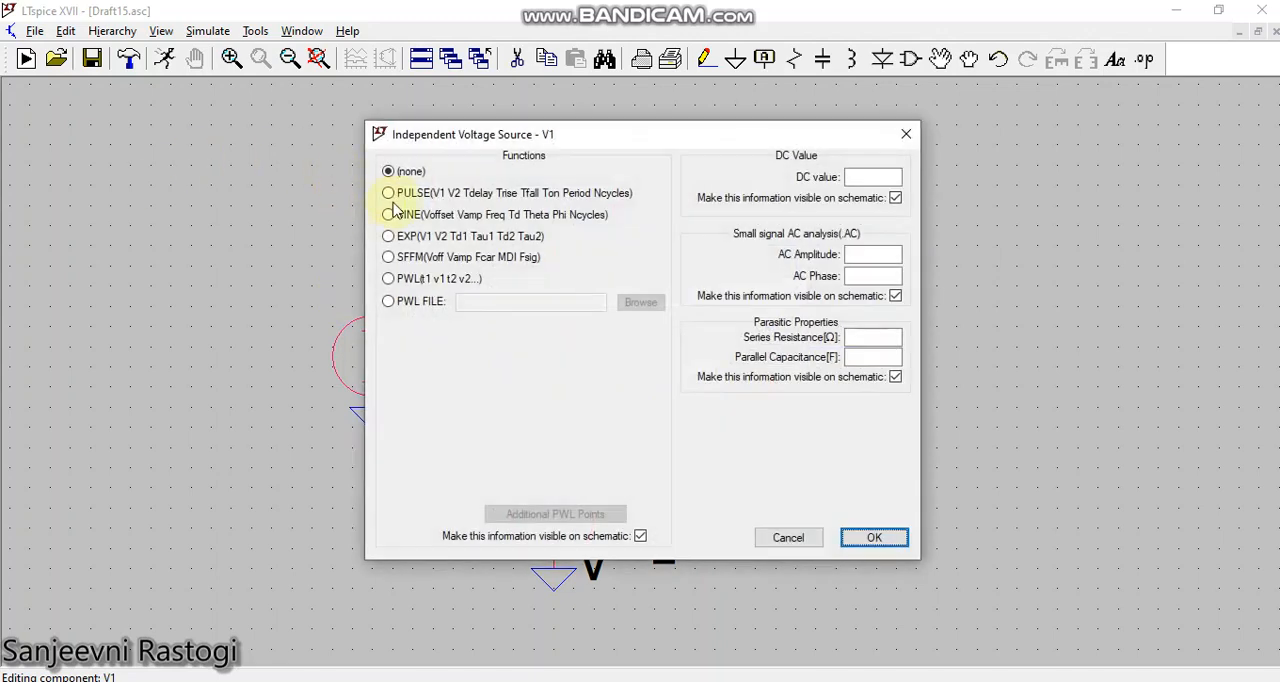
click(402, 196)
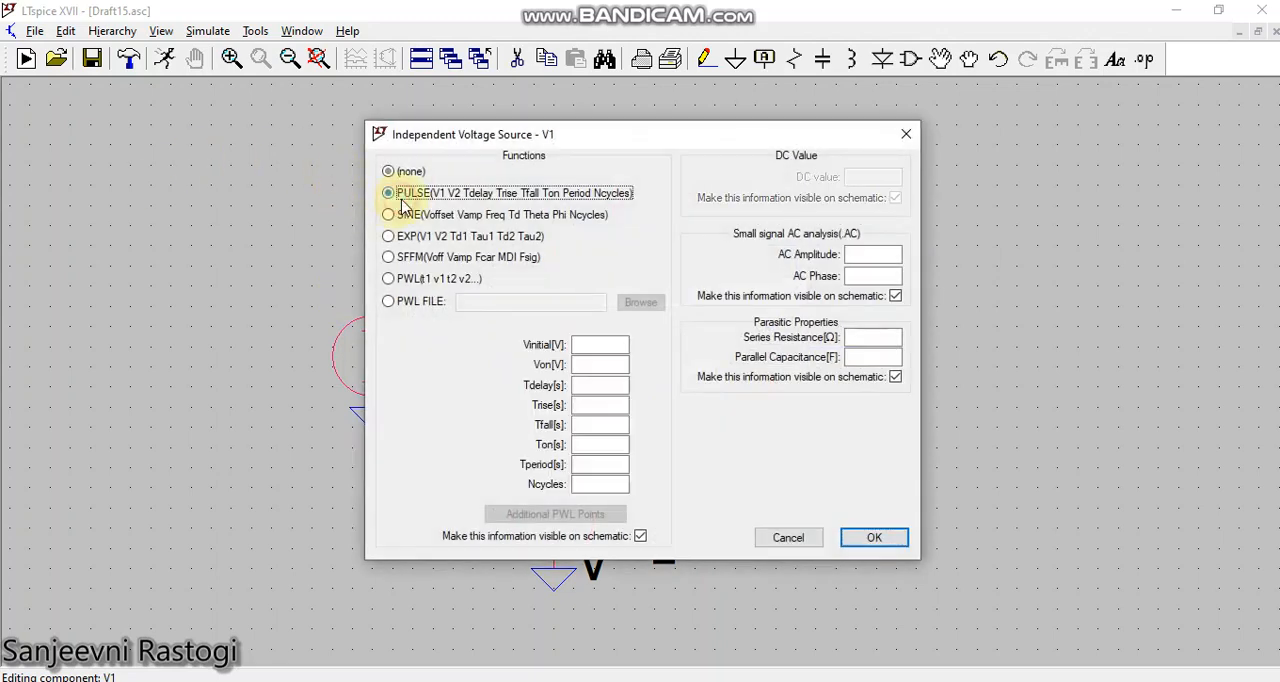
click(604, 345)
text(0)
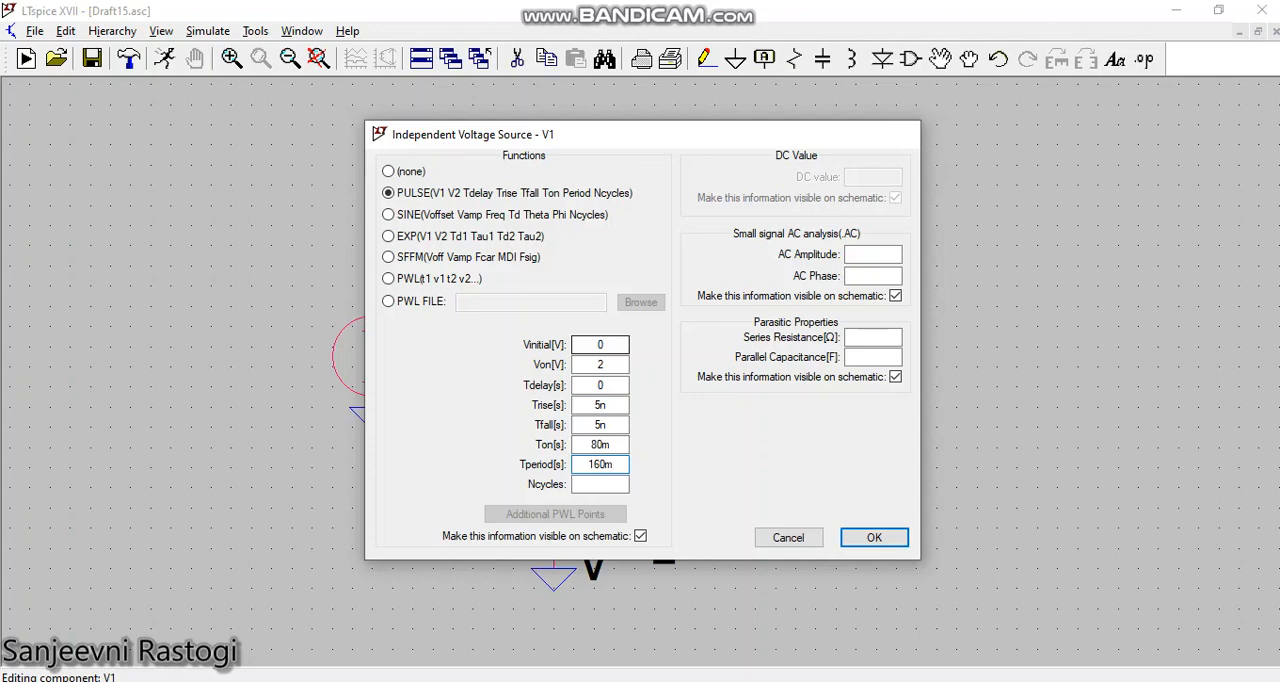
key(Return)
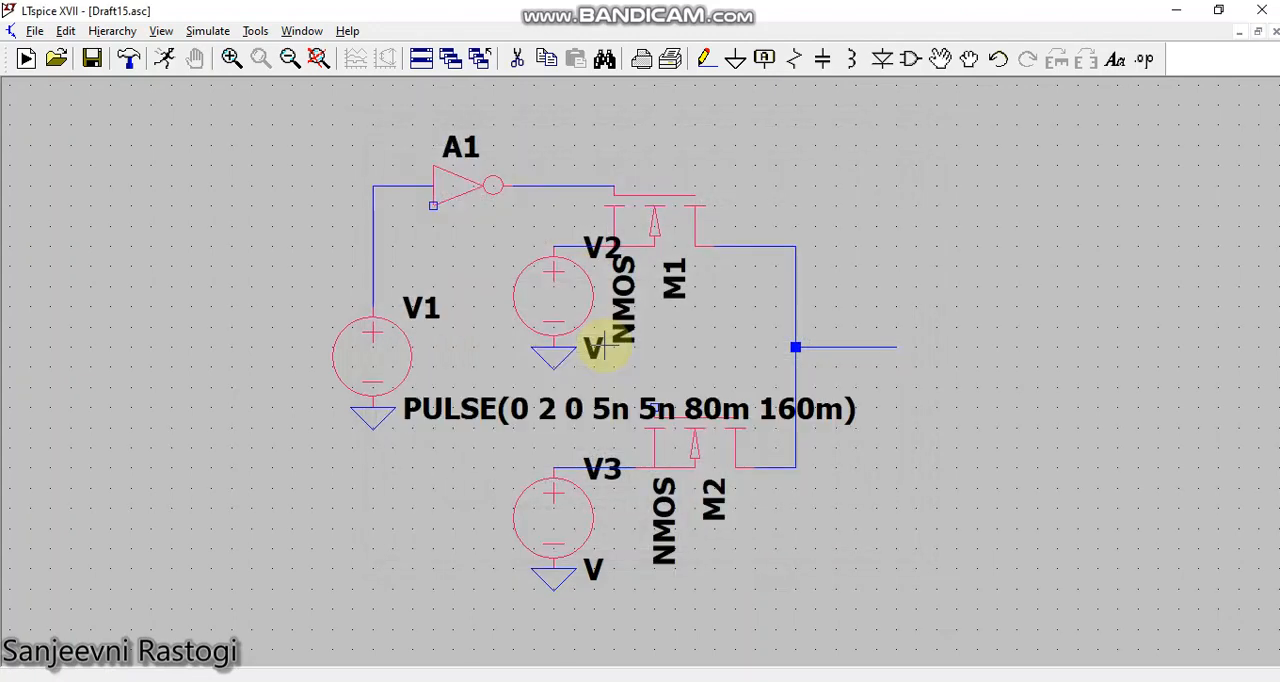
Step: Define V2 as a PULSE source with Vinitial 0, Von 90m, Tdelay 0, Trise and Tfall 5n, Ton 40m and Tperiod 80m
right_click(549, 289)
click(760, 380)
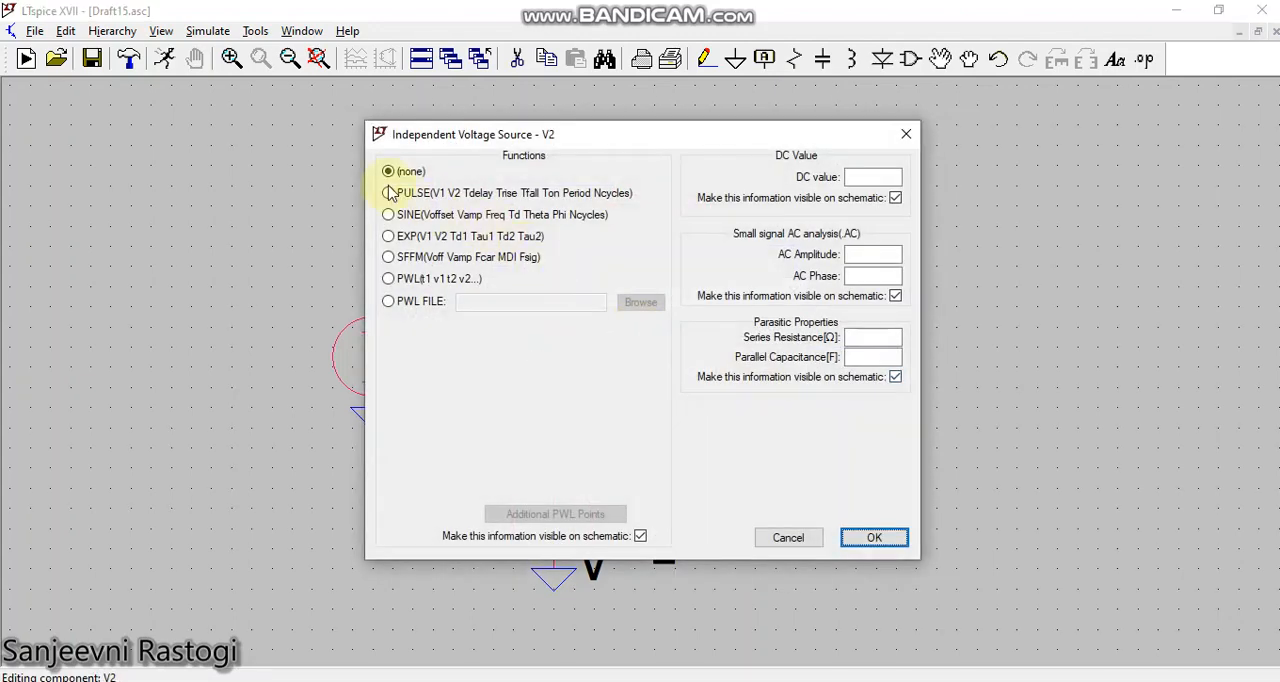
click(389, 193)
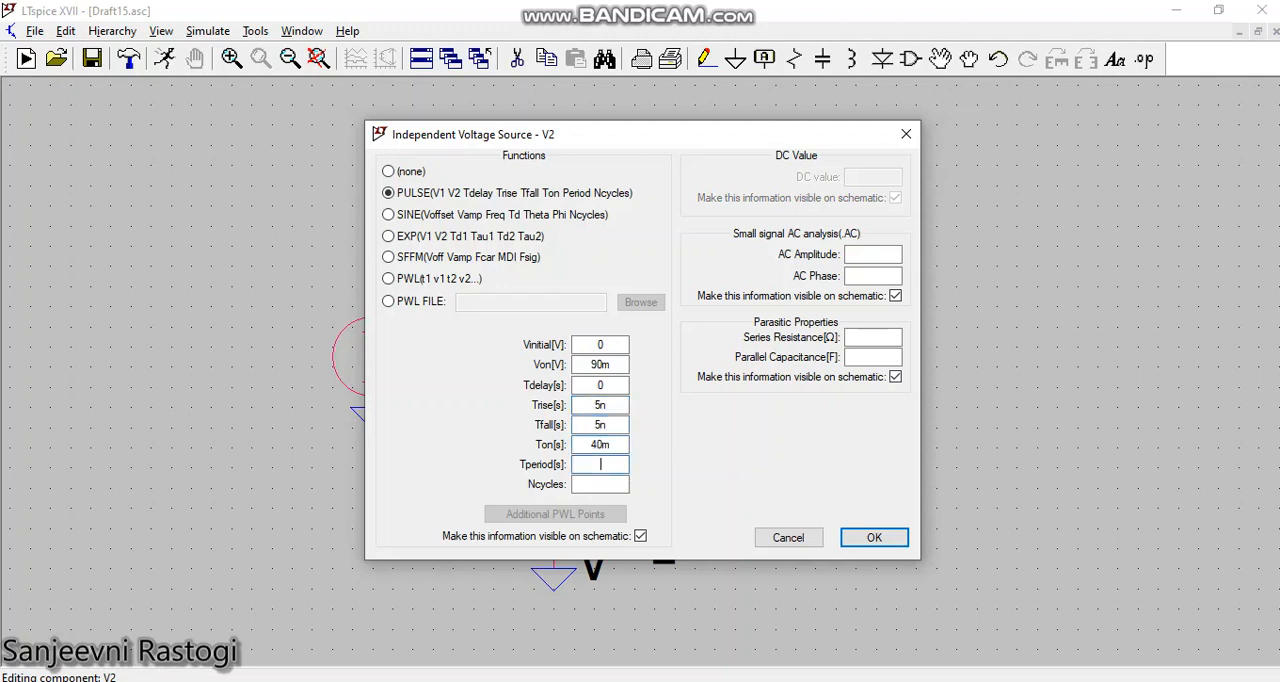
key(Return)
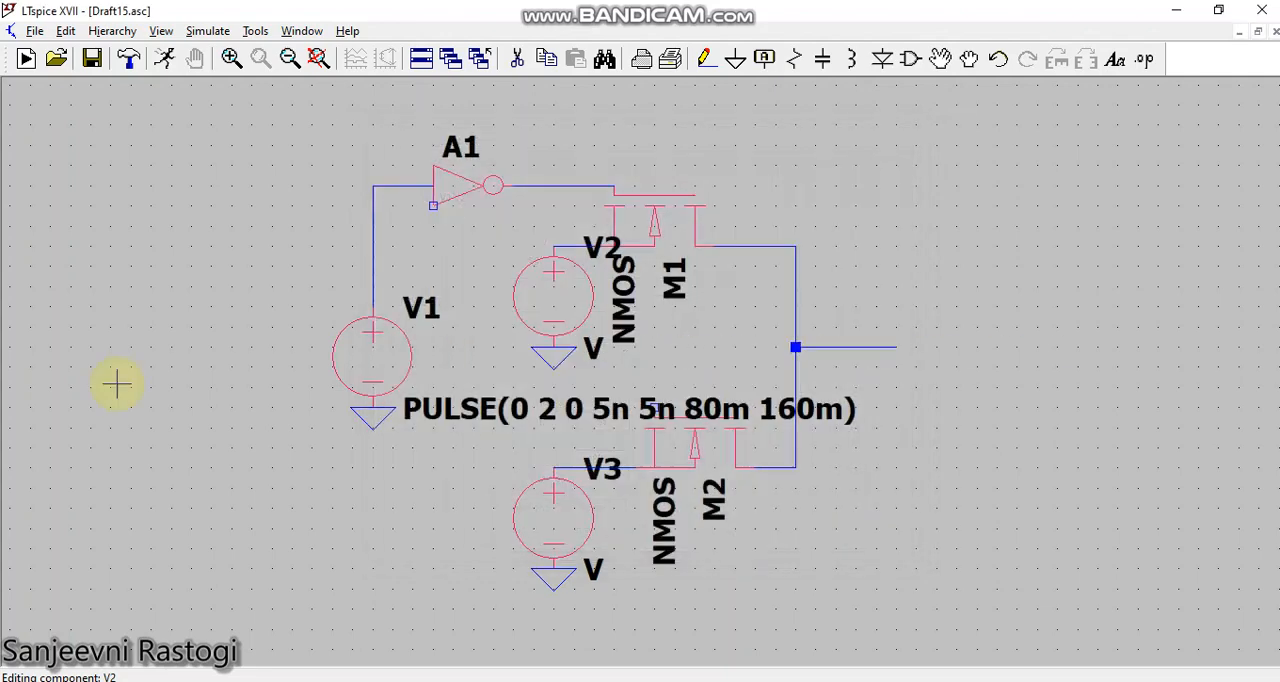
Step: Define V3 as a PULSE source with Vinitial 90m, Von 0, Tdelay 0, Trise and Tfall 5n, Ton 40m and Tperiod 80m
right_click(588, 543)
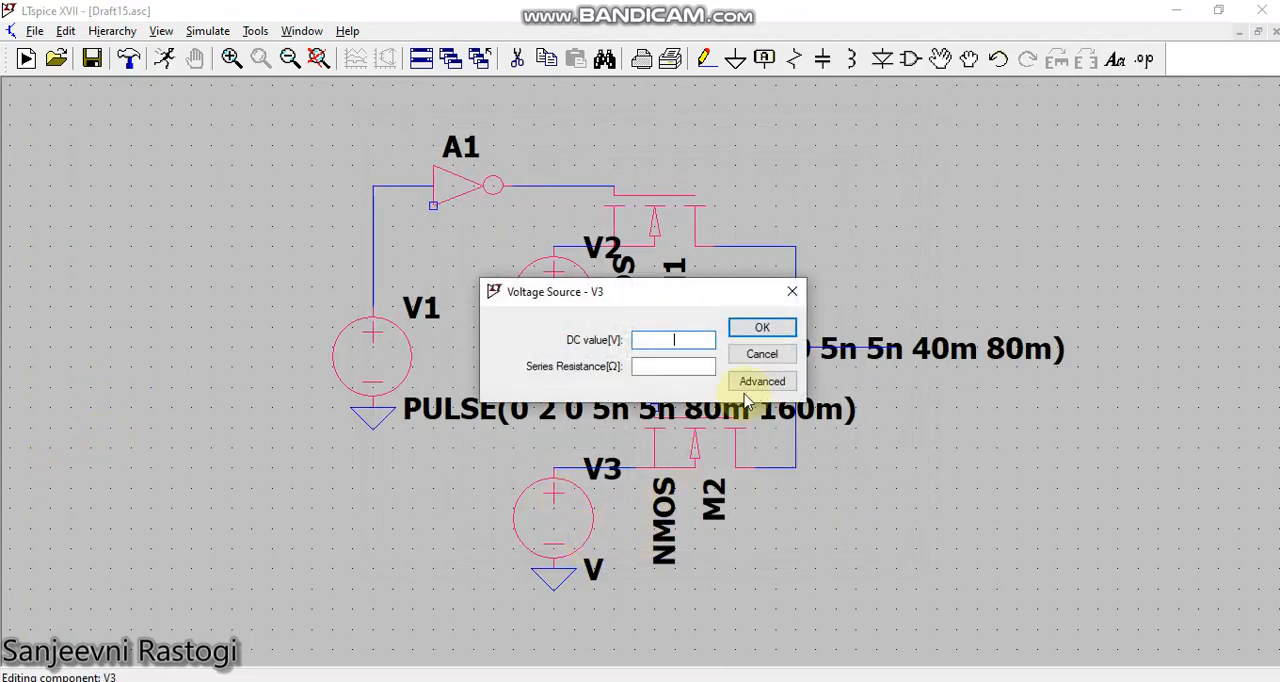
click(757, 380)
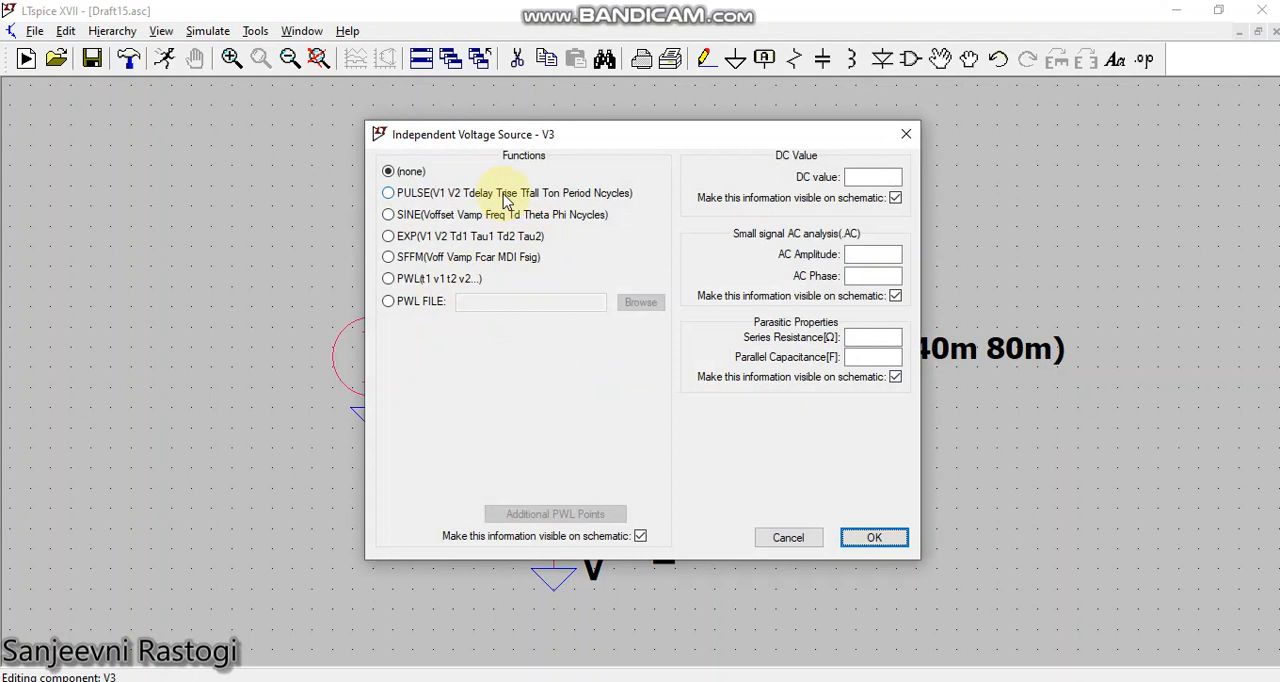
click(505, 196)
click(616, 346)
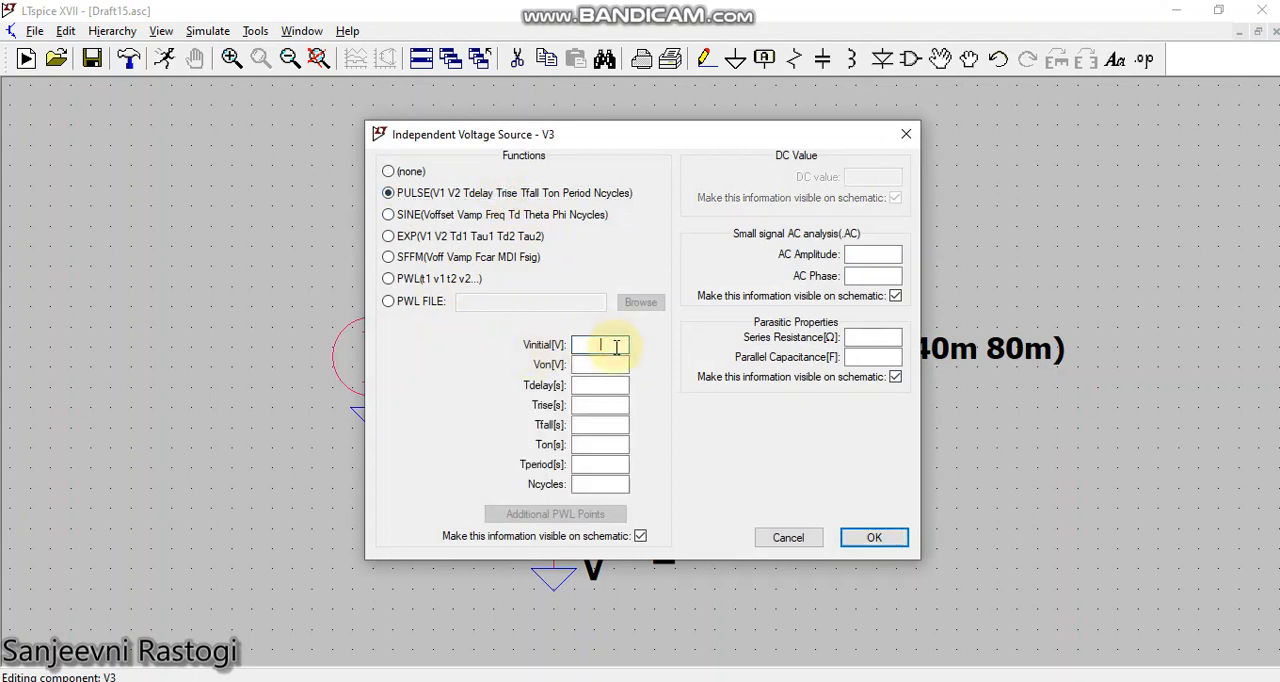
text(90m)
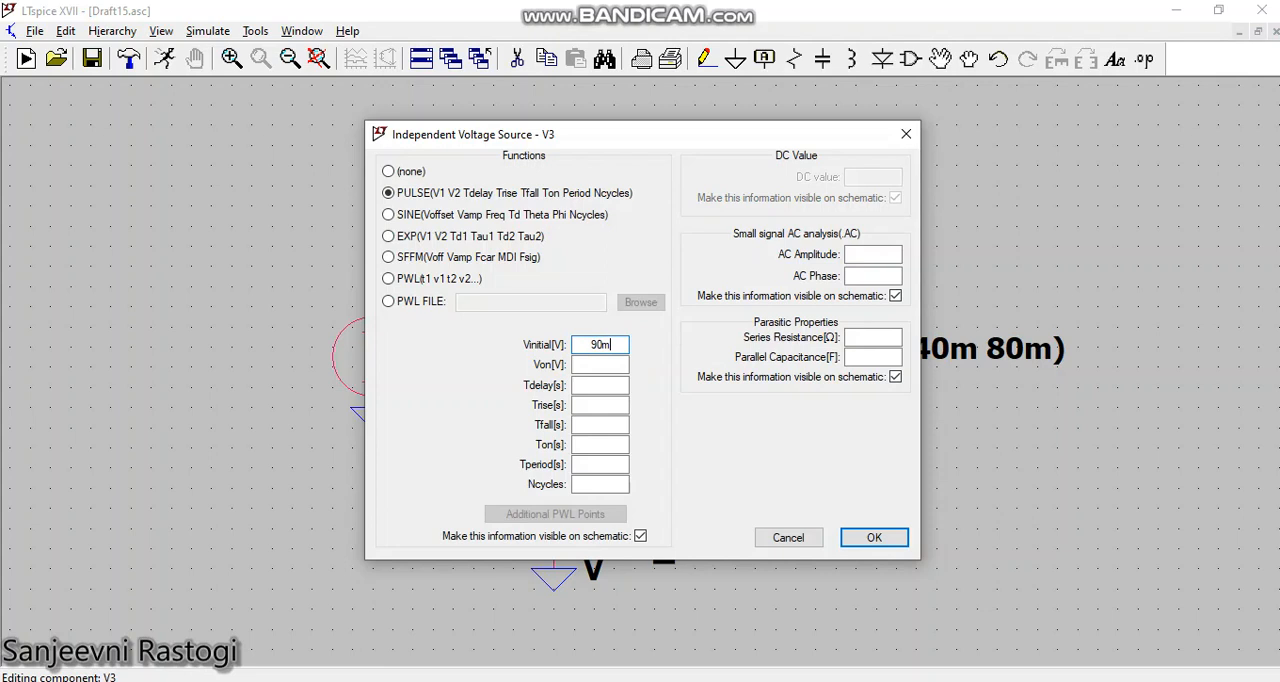
key(Tab)
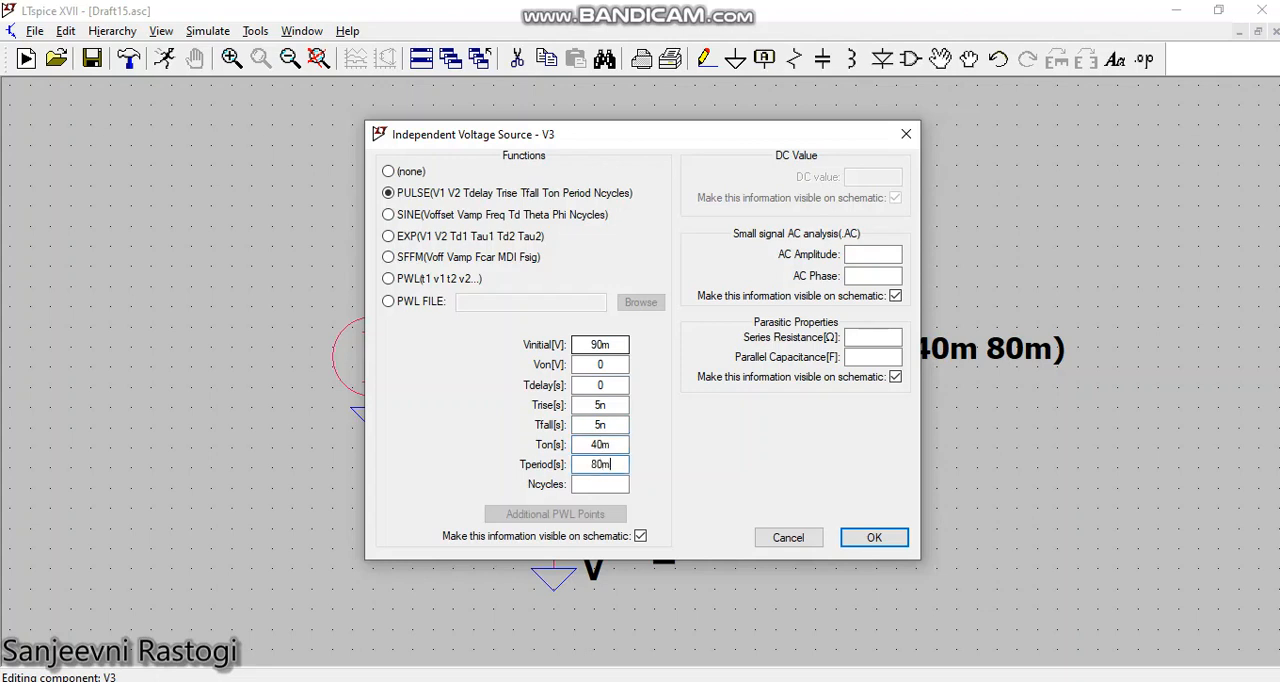
click(898, 540)
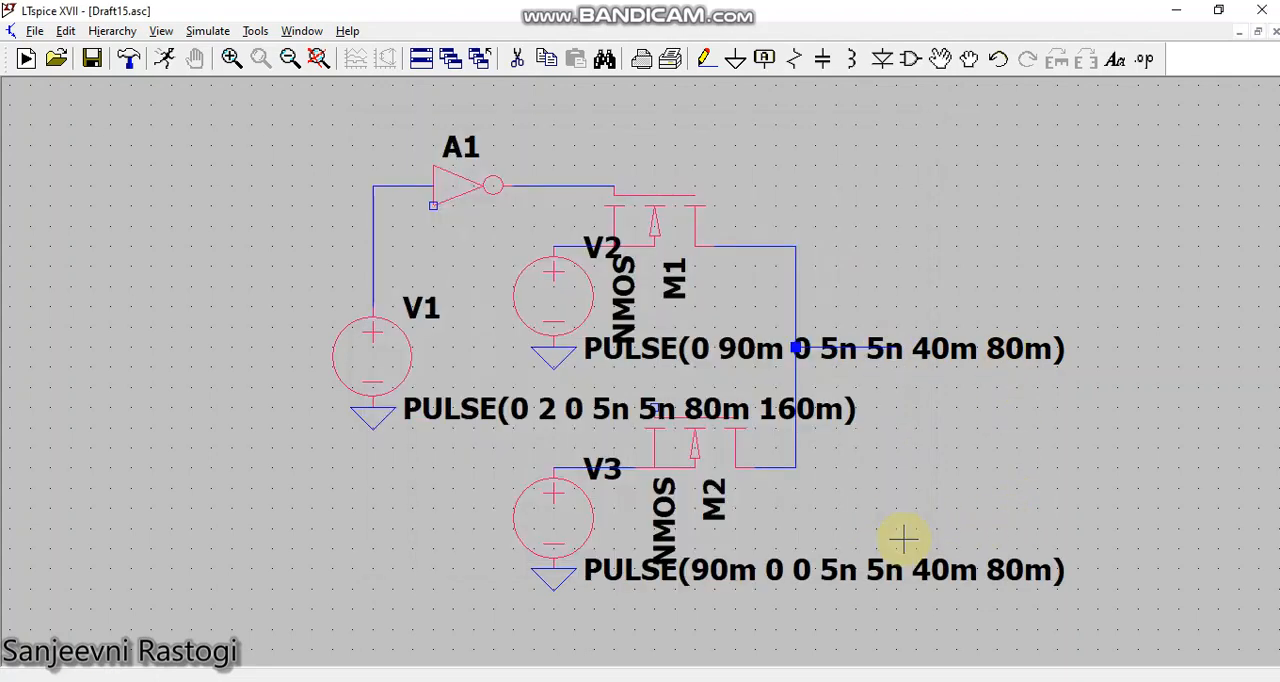
Step: Move the three PULSE value texts left, below their own voltage sources, clear of the transistors and other labels
click(940, 59)
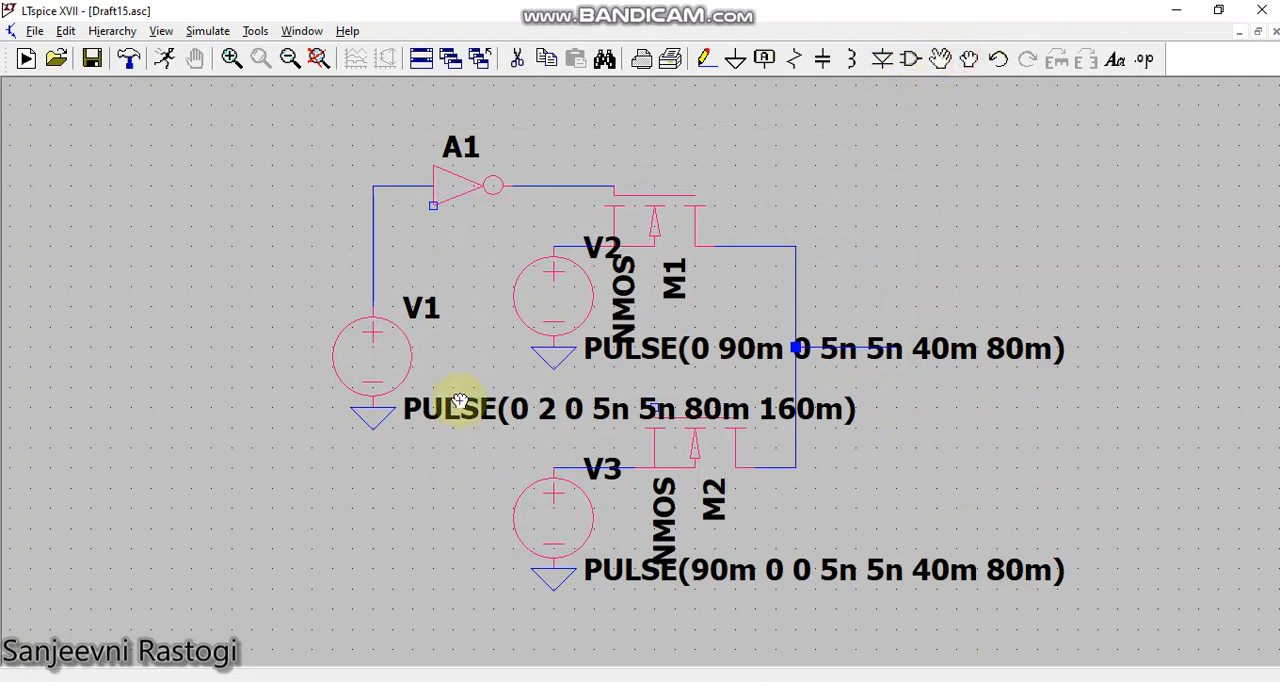
click(131, 449)
click(651, 348)
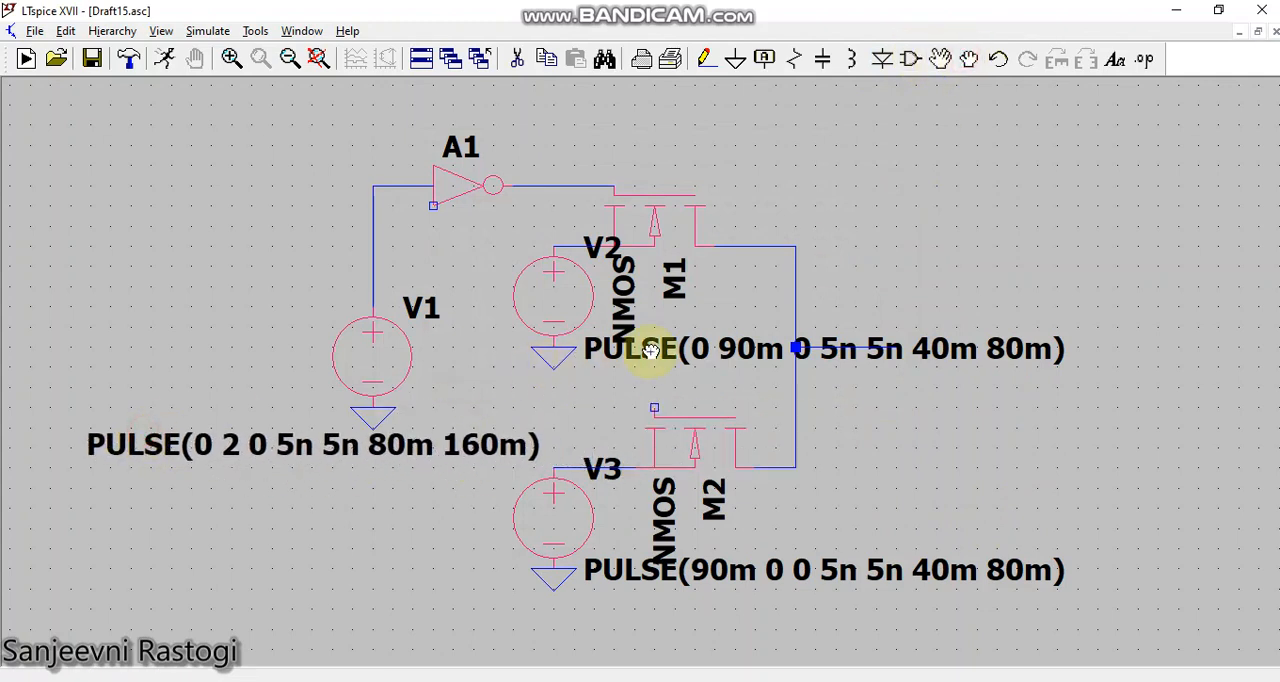
click(466, 393)
click(495, 385)
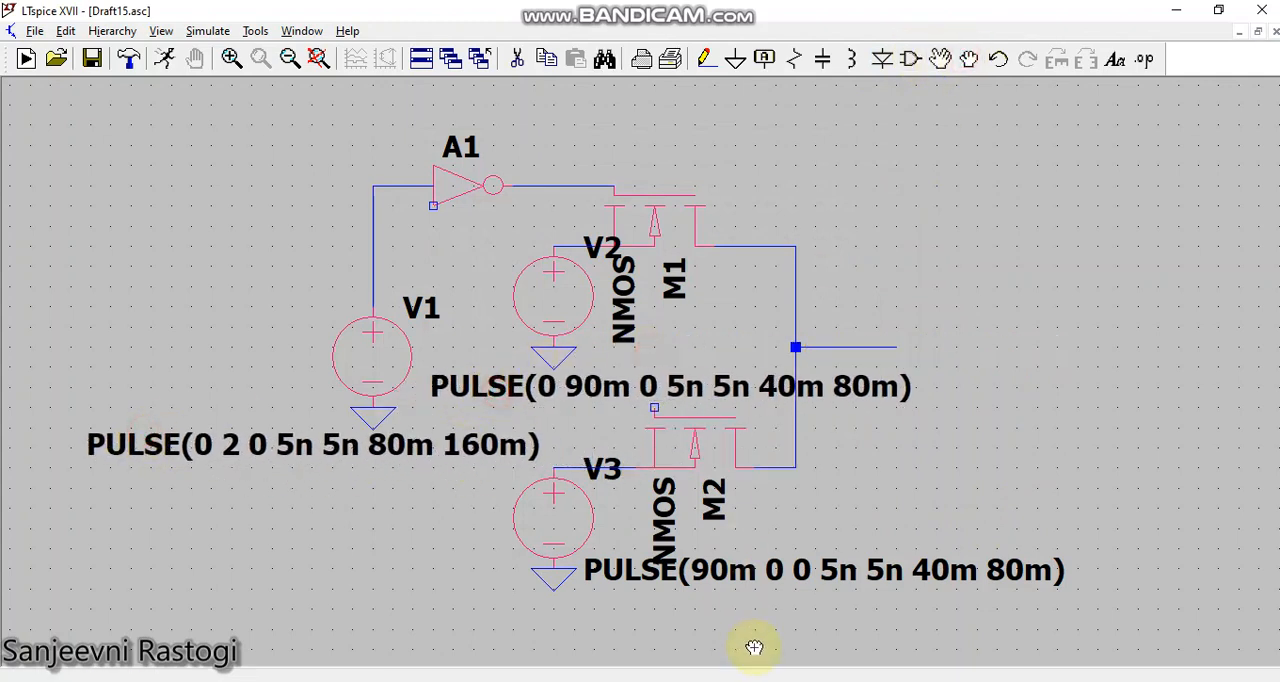
click(775, 570)
click(624, 534)
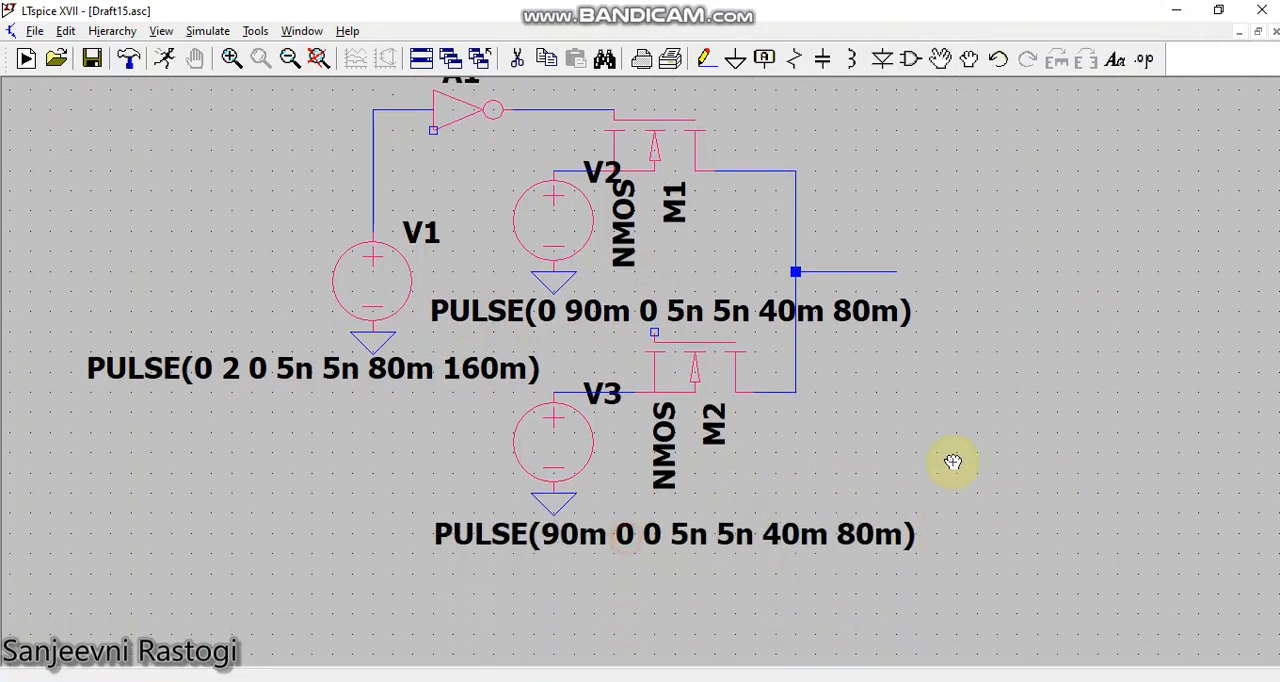
Step: Place a net label S on each of the wires leaving the positive terminals of V1, V2 and V3
scroll(970, 421, down, 2)
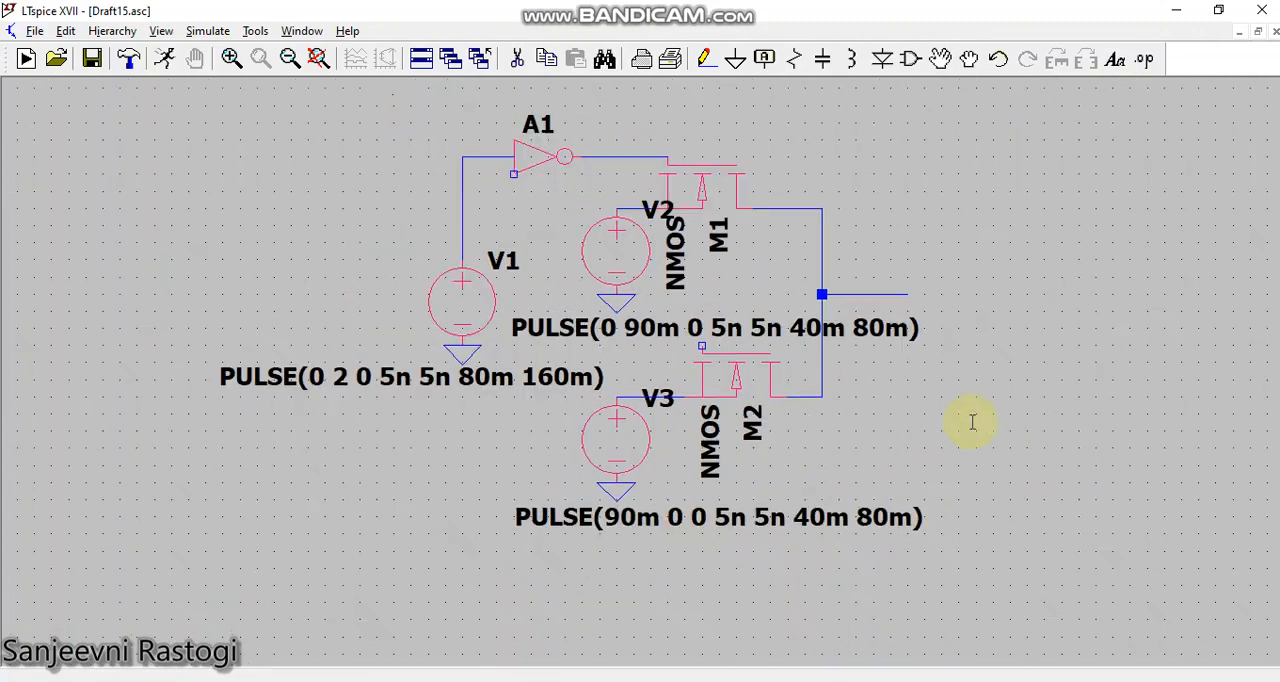
click(764, 59)
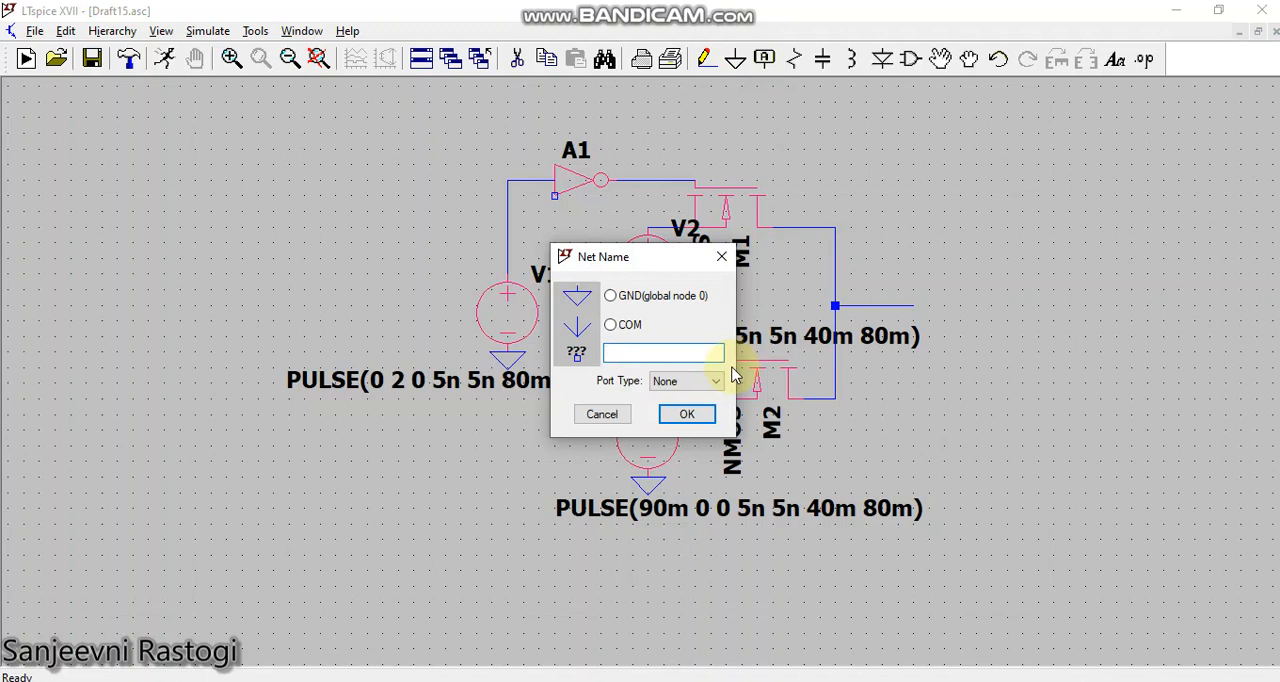
text(S)
click(687, 414)
click(507, 242)
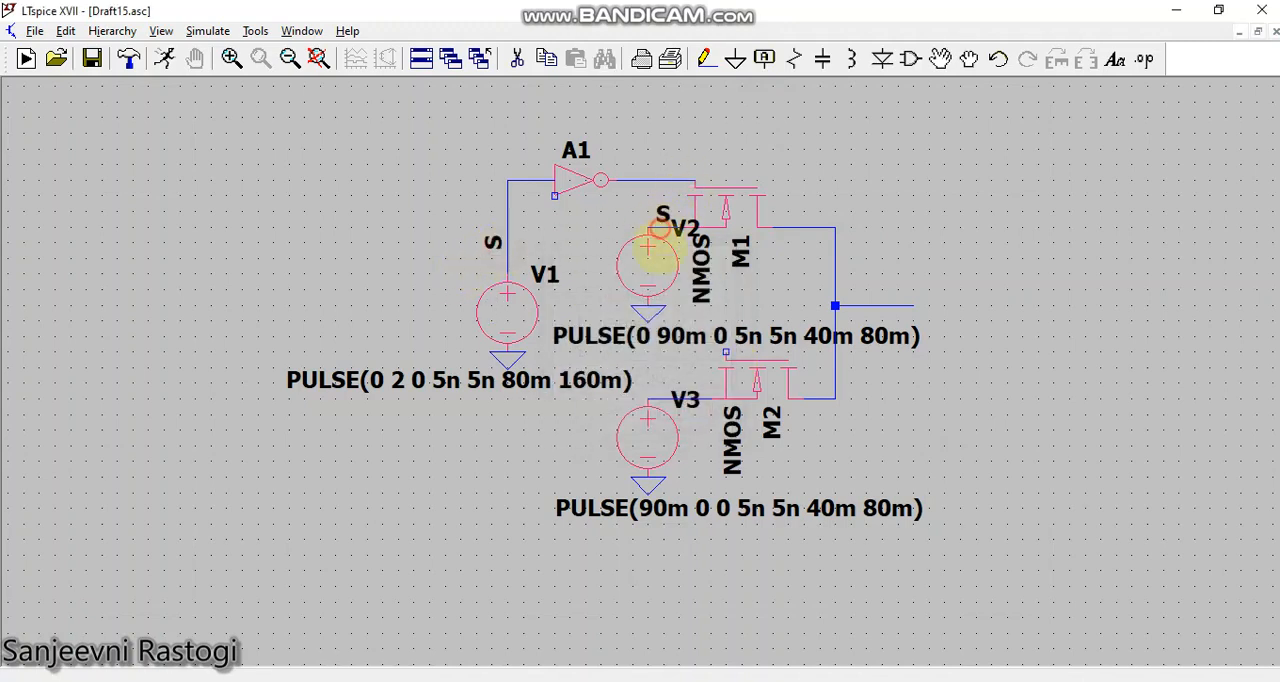
click(660, 228)
click(660, 398)
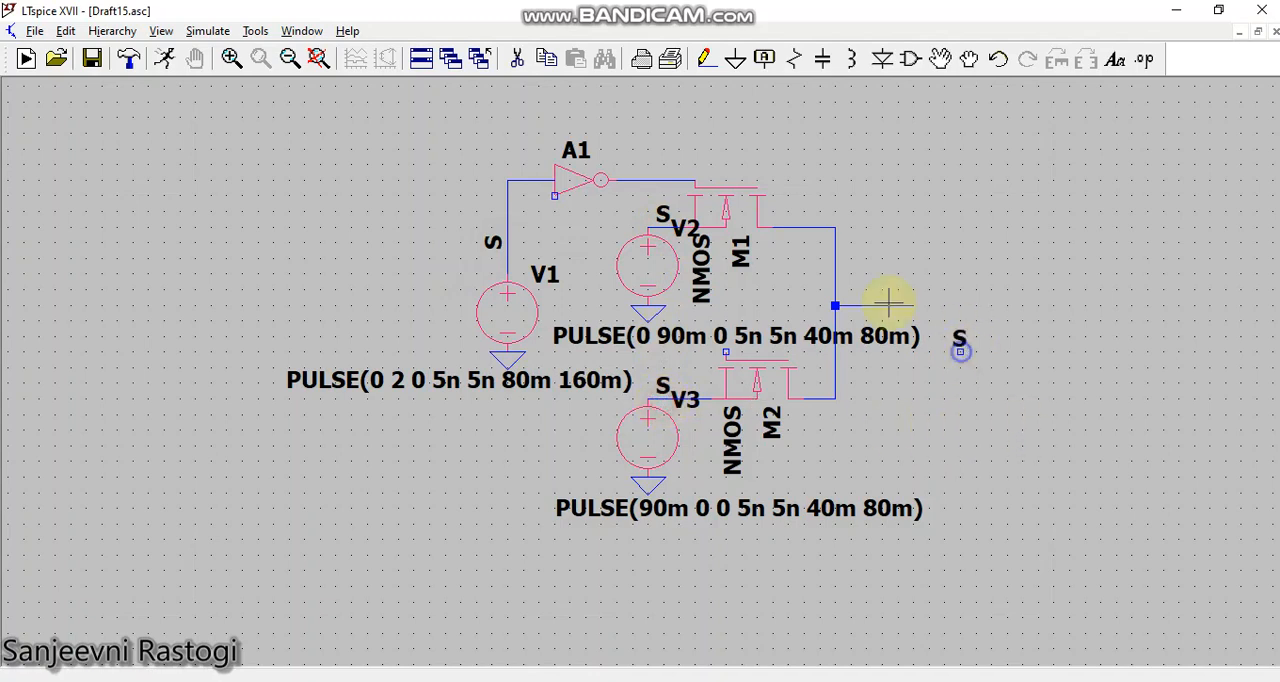
key(Escape)
Step: Rename the net label on V2's wire to A and the one on V3's wire to B
right_click(660, 212)
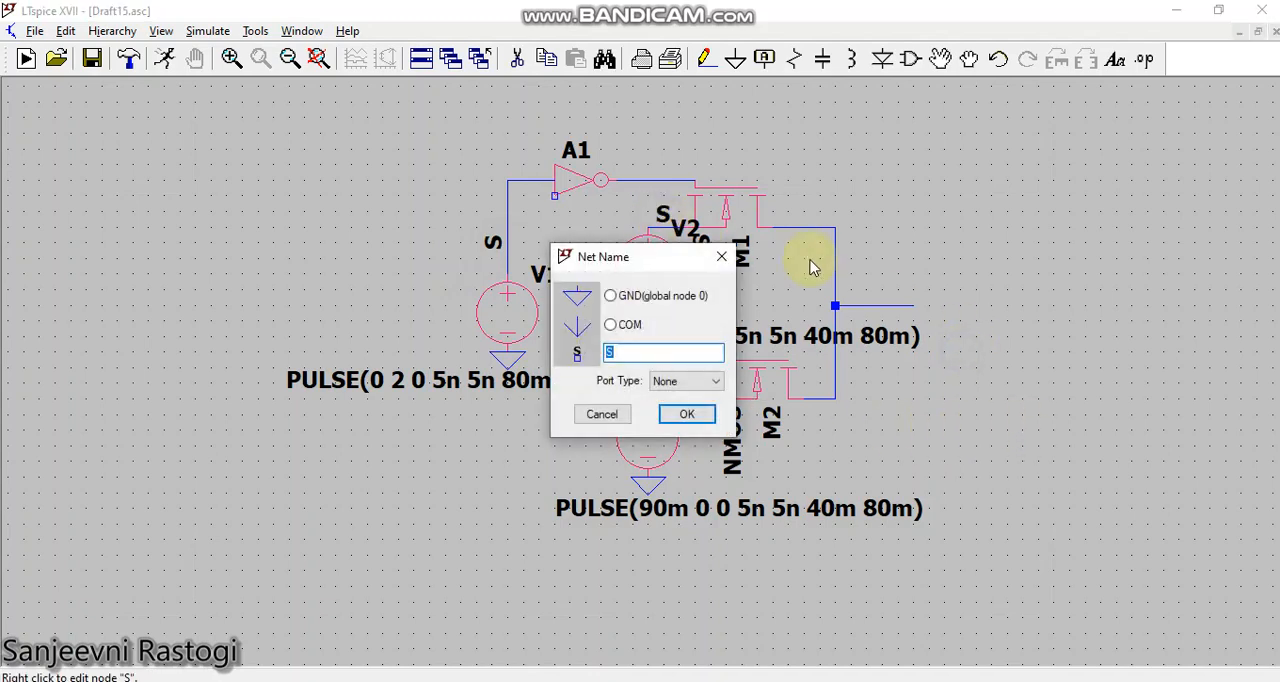
key(Return)
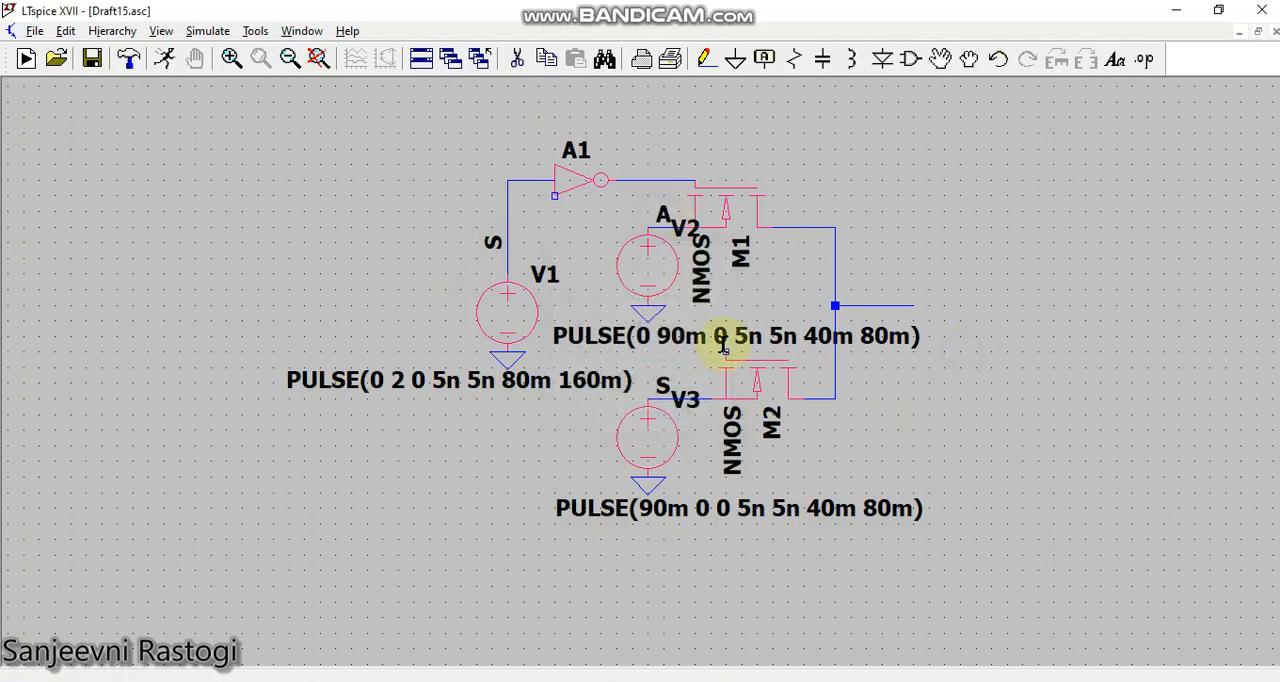
right_click(688, 404)
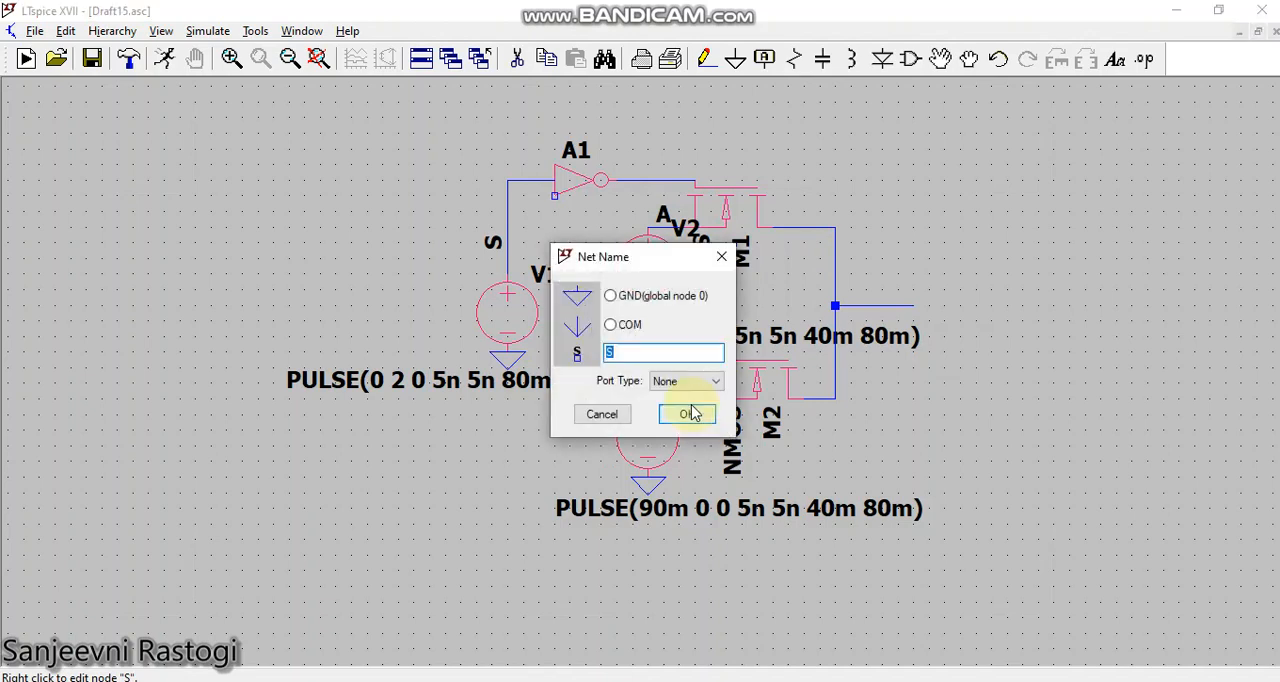
text(B)
click(687, 414)
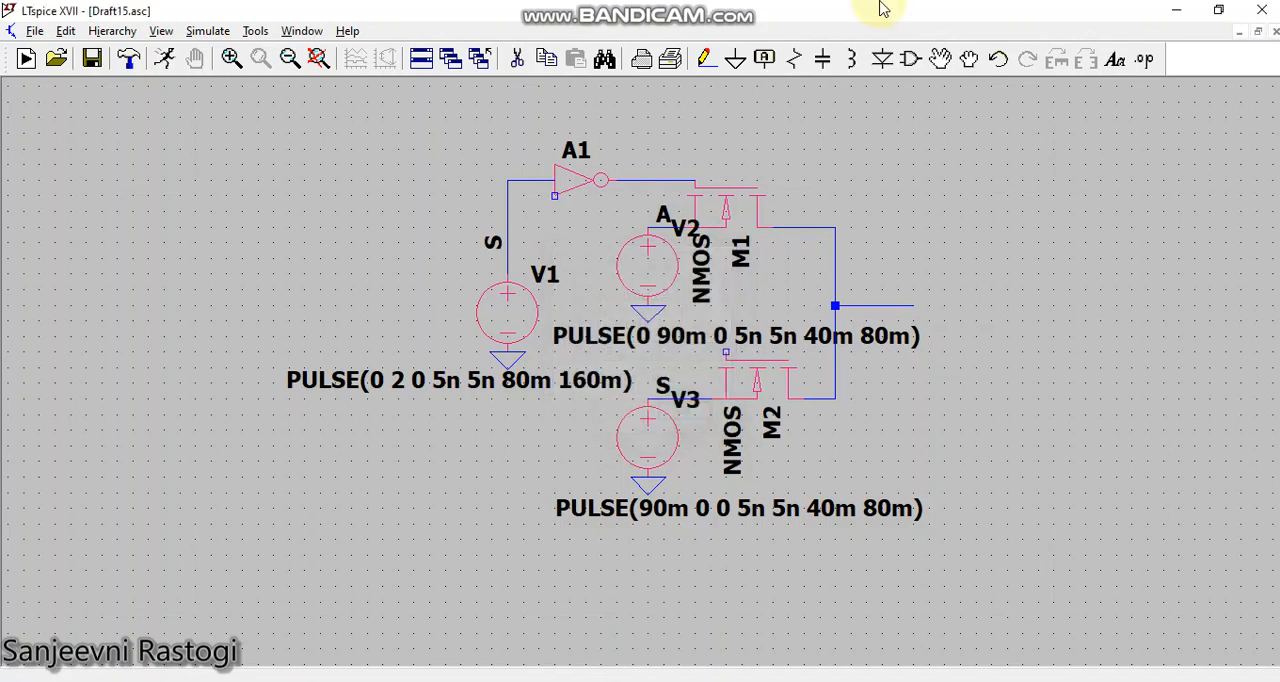
Step: Add a net label Vout with port type Output at the free end of the multiplexer's output wire
click(760, 60)
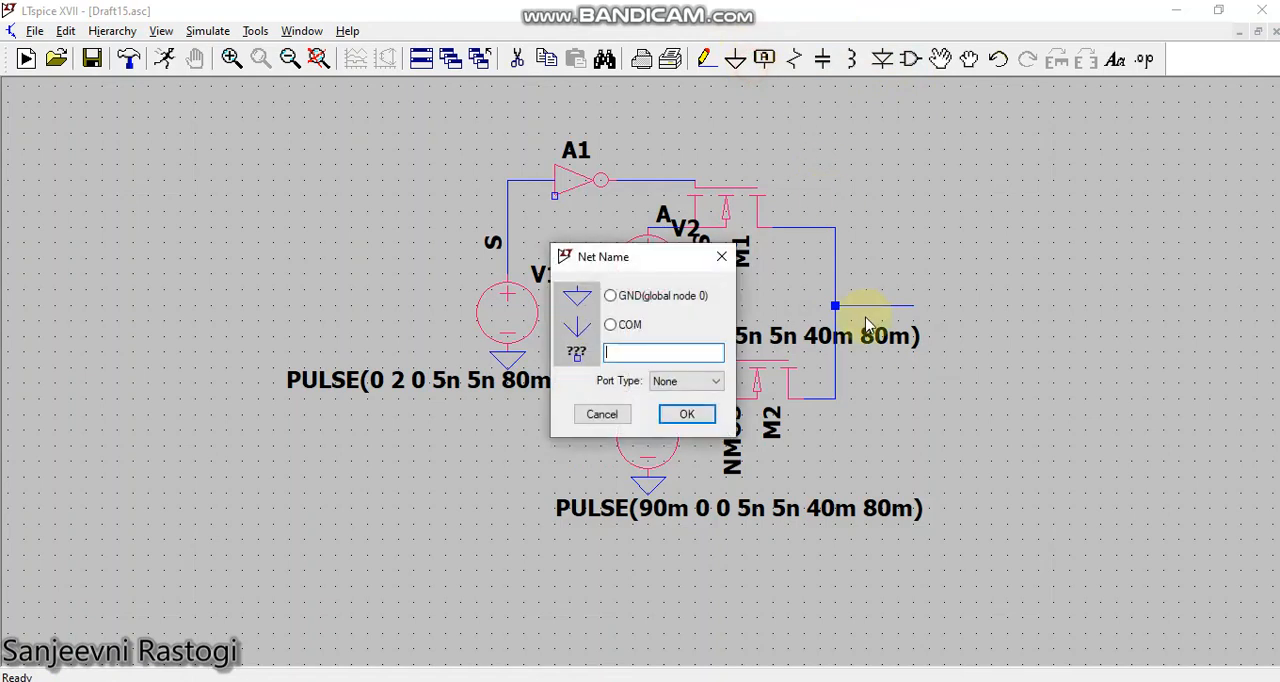
text(Vout)
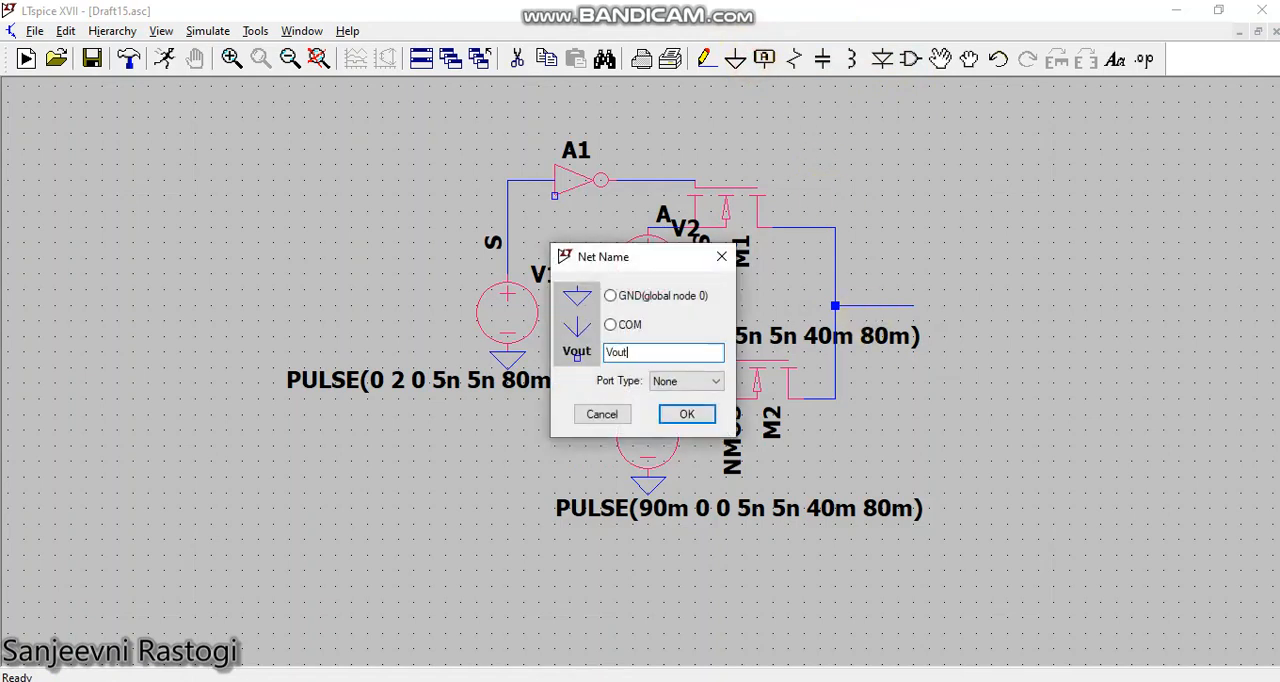
click(705, 382)
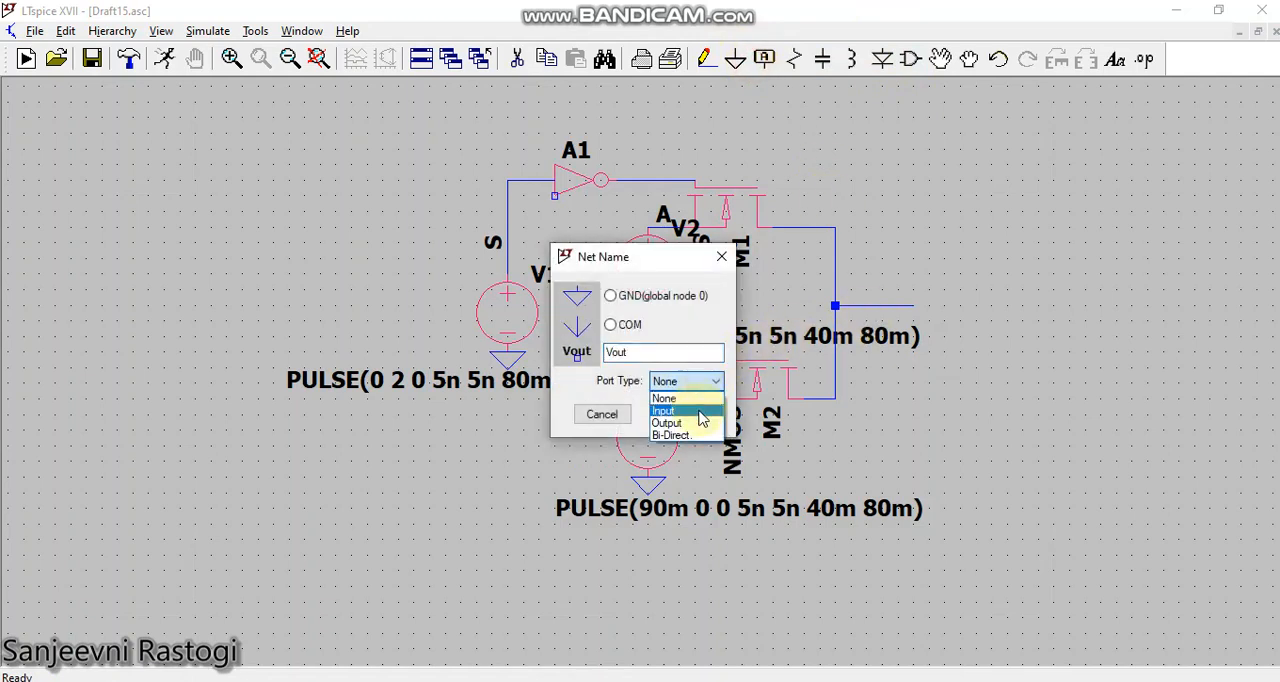
click(690, 400)
click(705, 381)
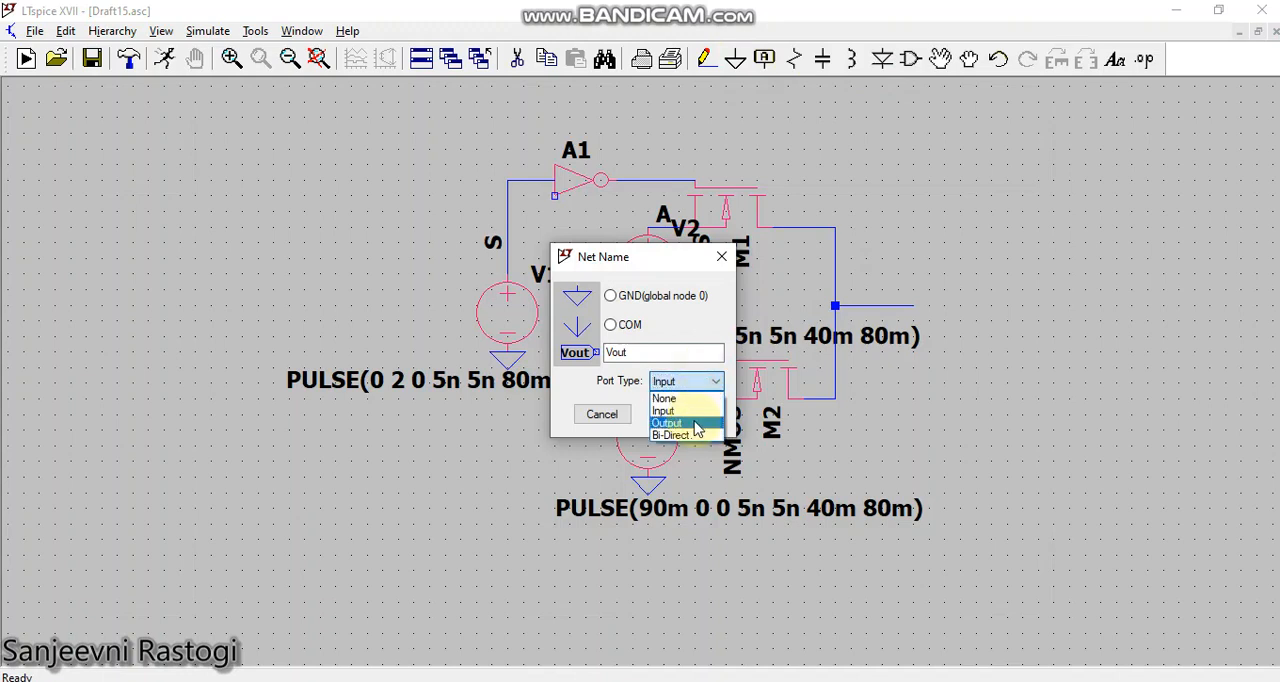
click(695, 420)
click(695, 420)
click(913, 306)
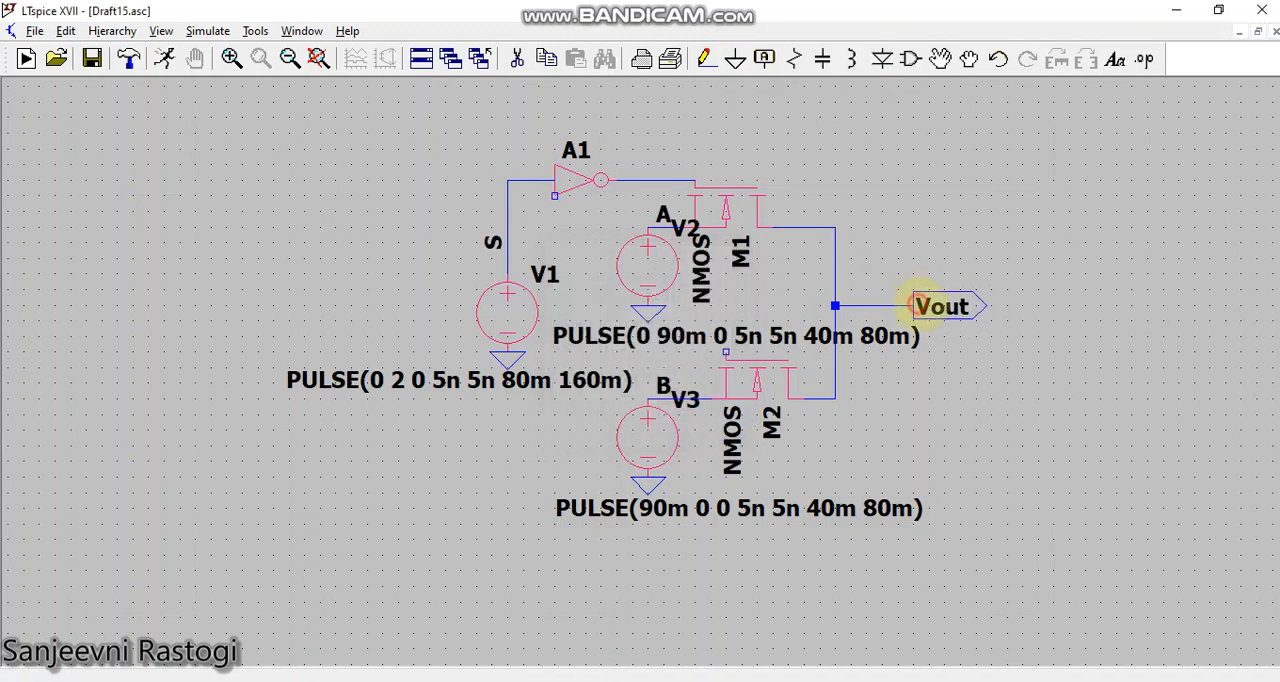
Step: Define a transient simulation command with a stop time of 160m and place it below the circuit
click(207, 31)
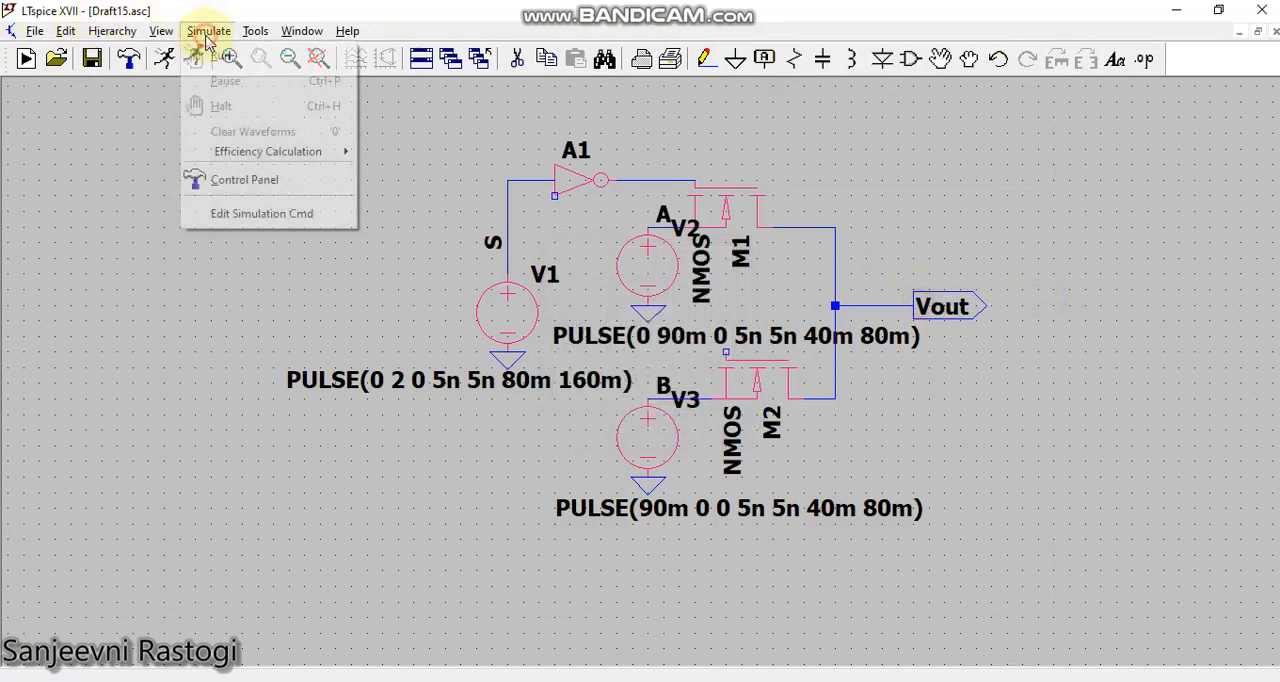
click(240, 214)
text(16)
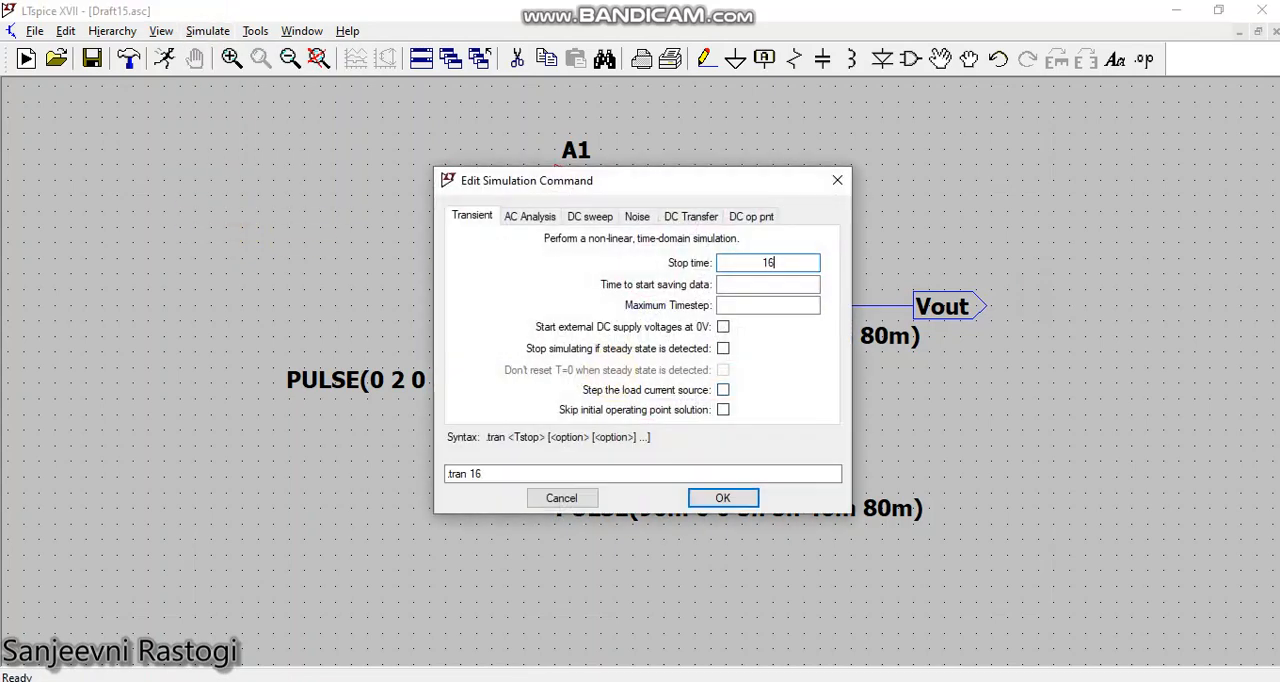
text(0m)
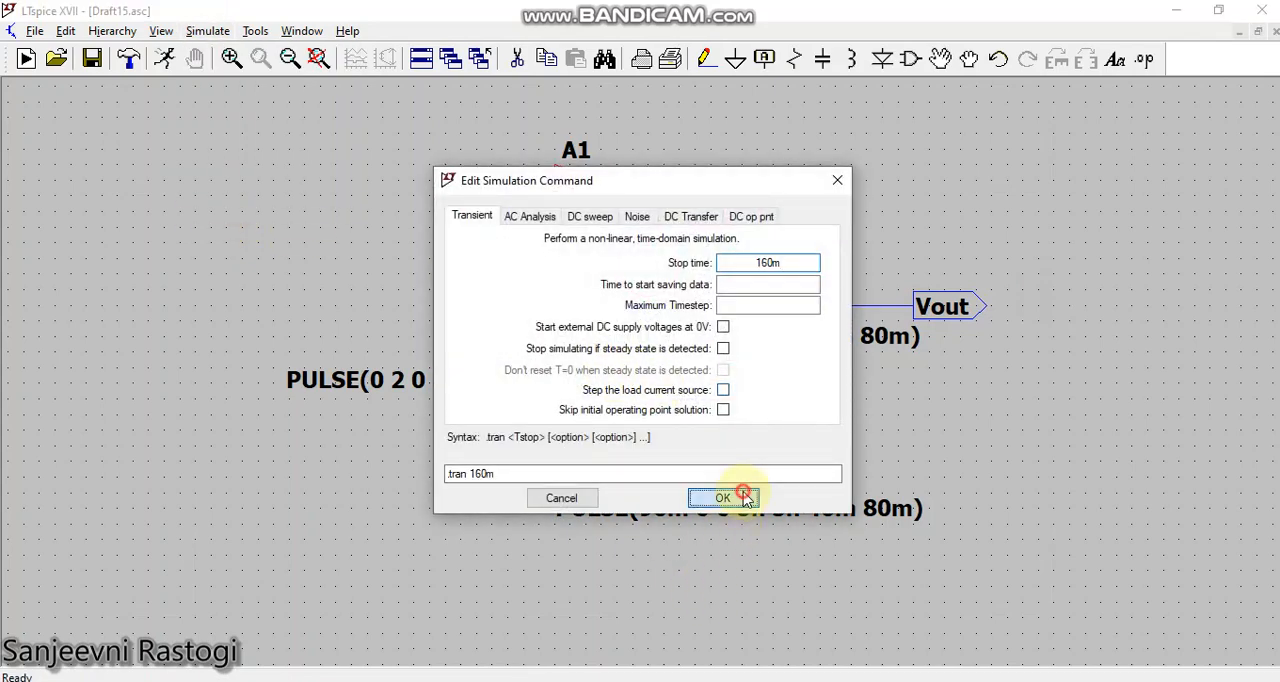
click(740, 497)
click(632, 620)
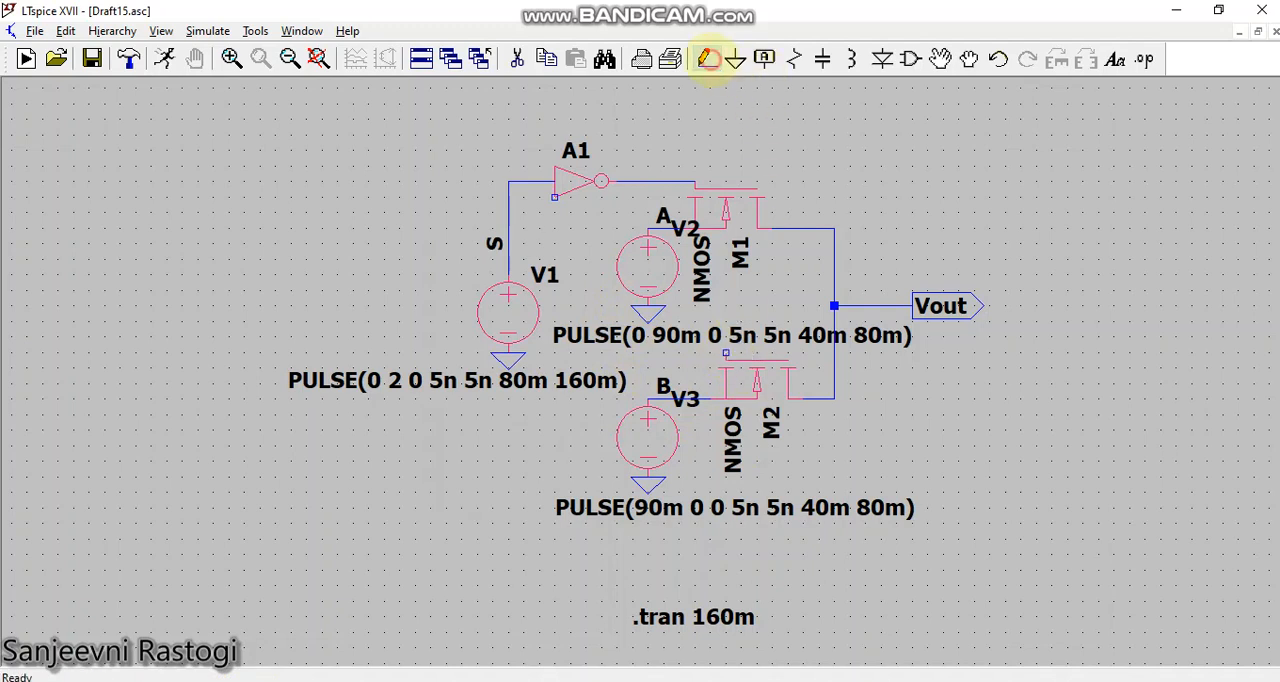
Step: Wire the S node above V1 to the gate of M2
click(708, 58)
click(508, 260)
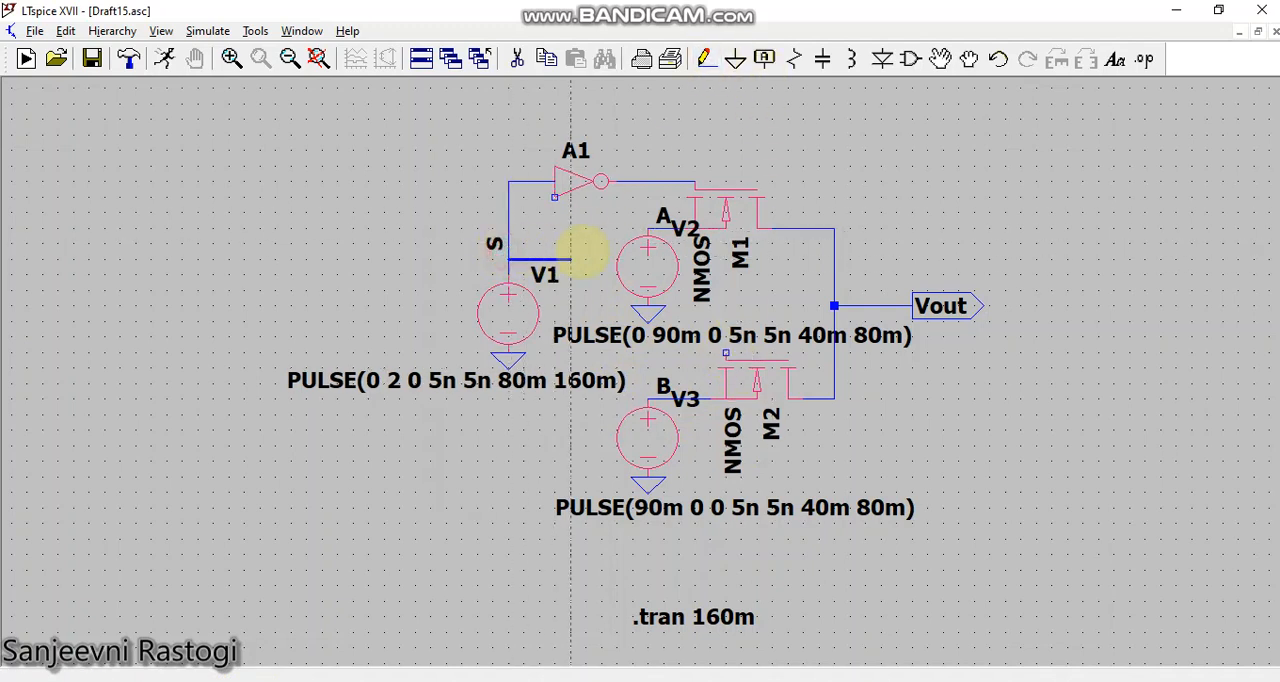
click(586, 260)
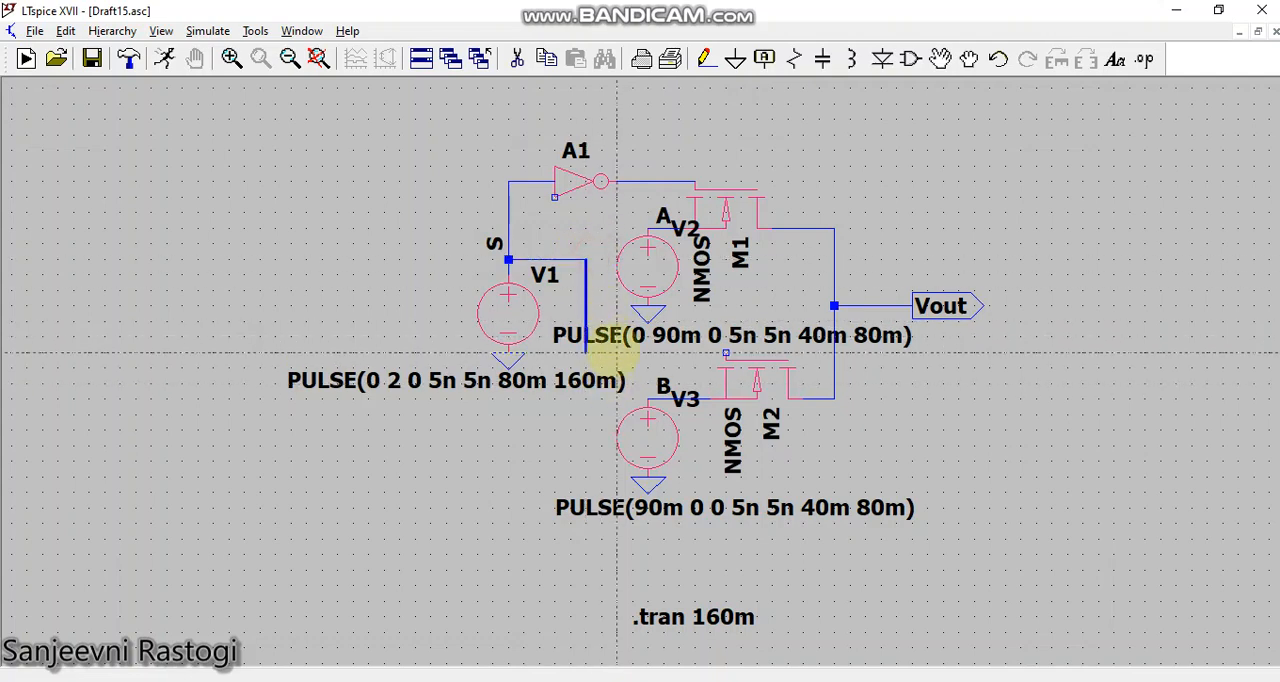
click(726, 352)
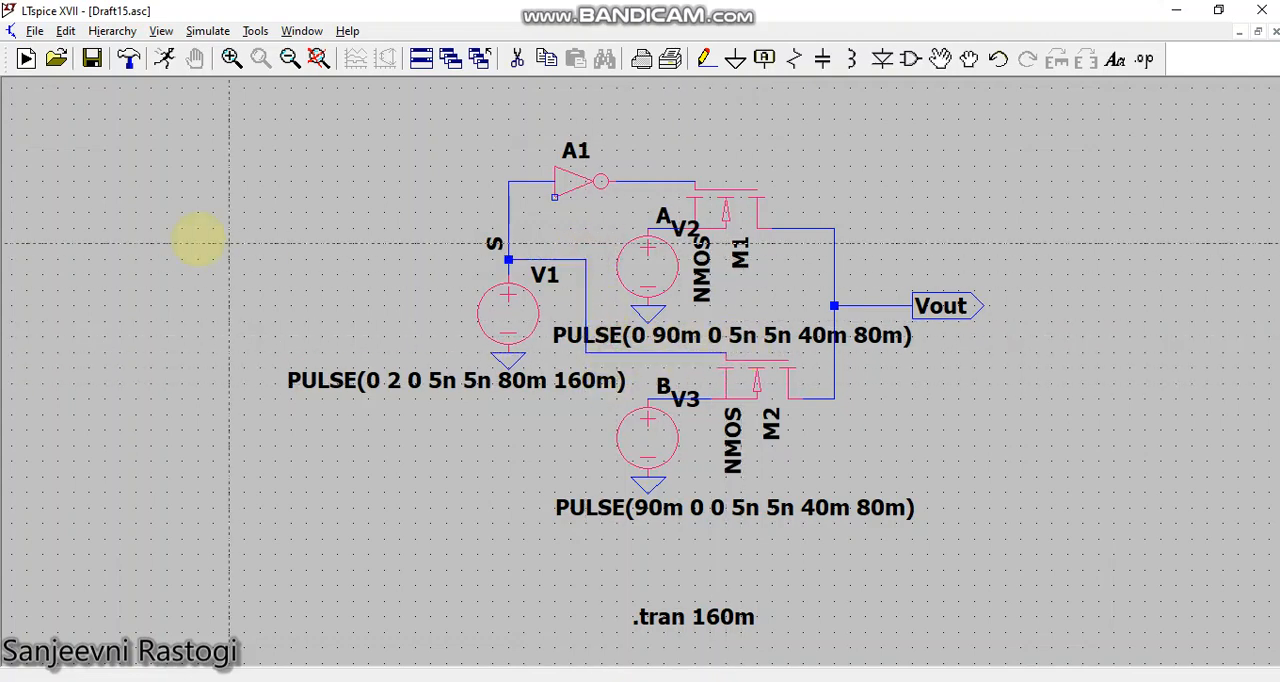
key(Escape)
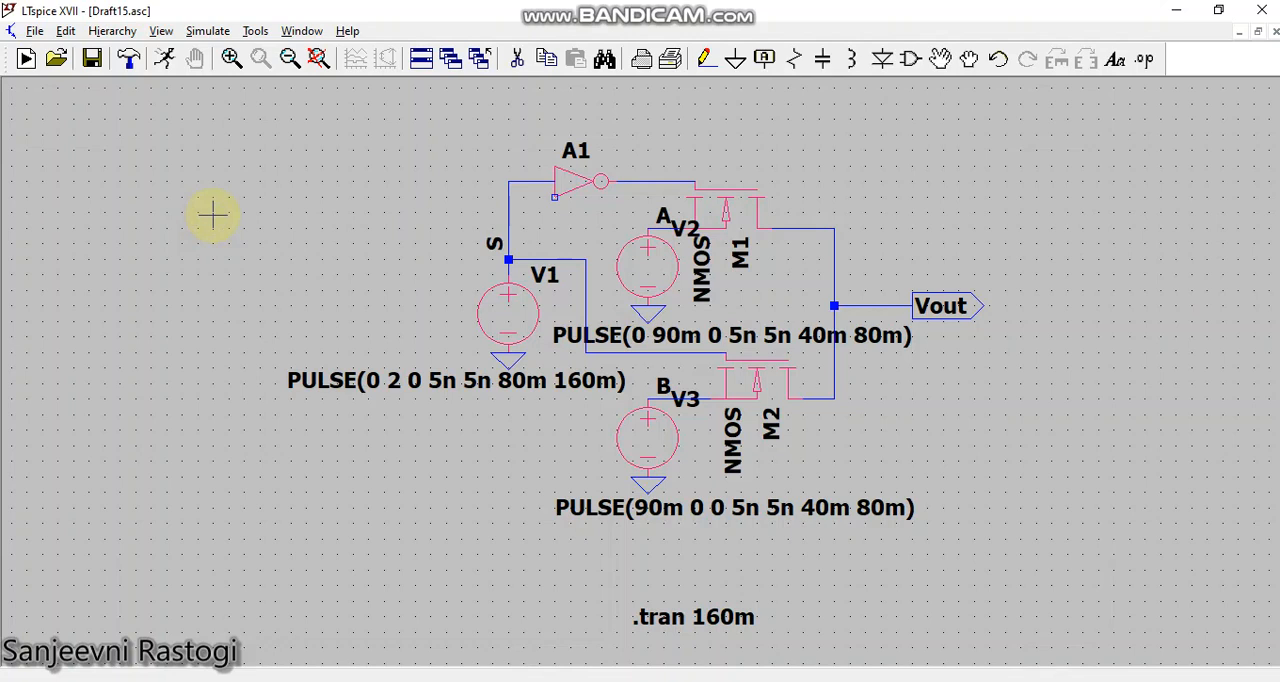
Step: Run the transient simulation and tile the schematic and waveform windows vertically, side by side
scroll(213, 215, down, 1)
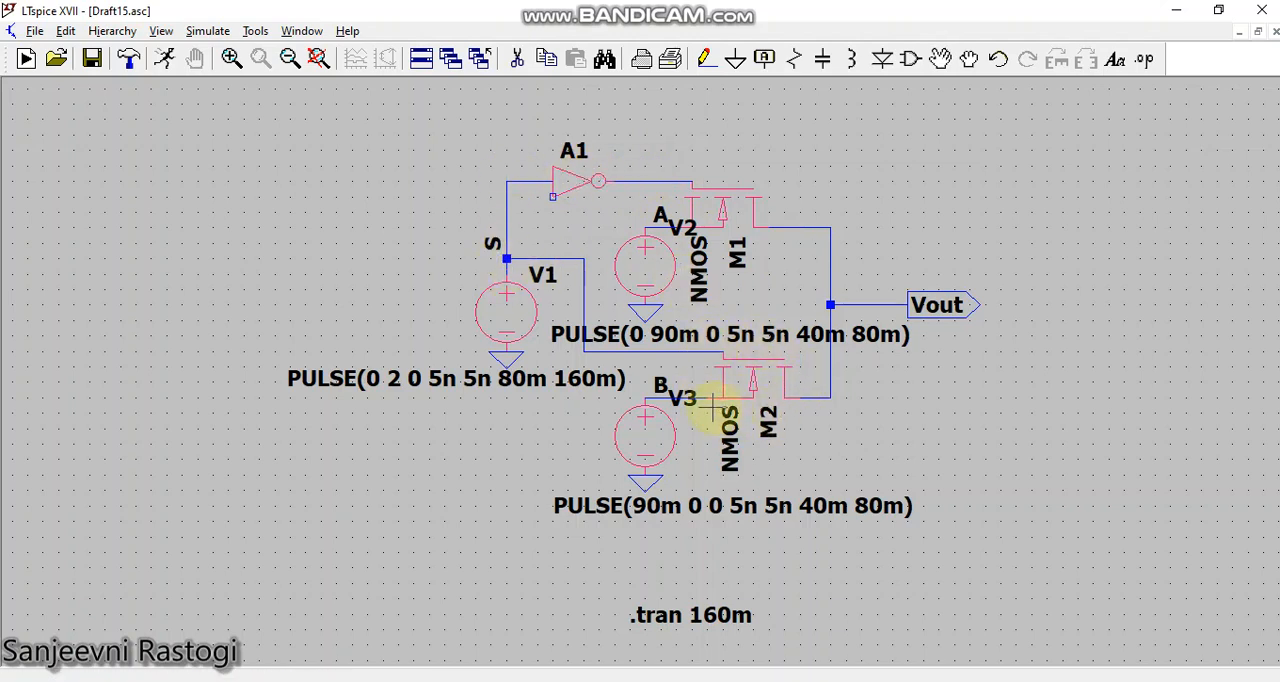
click(165, 58)
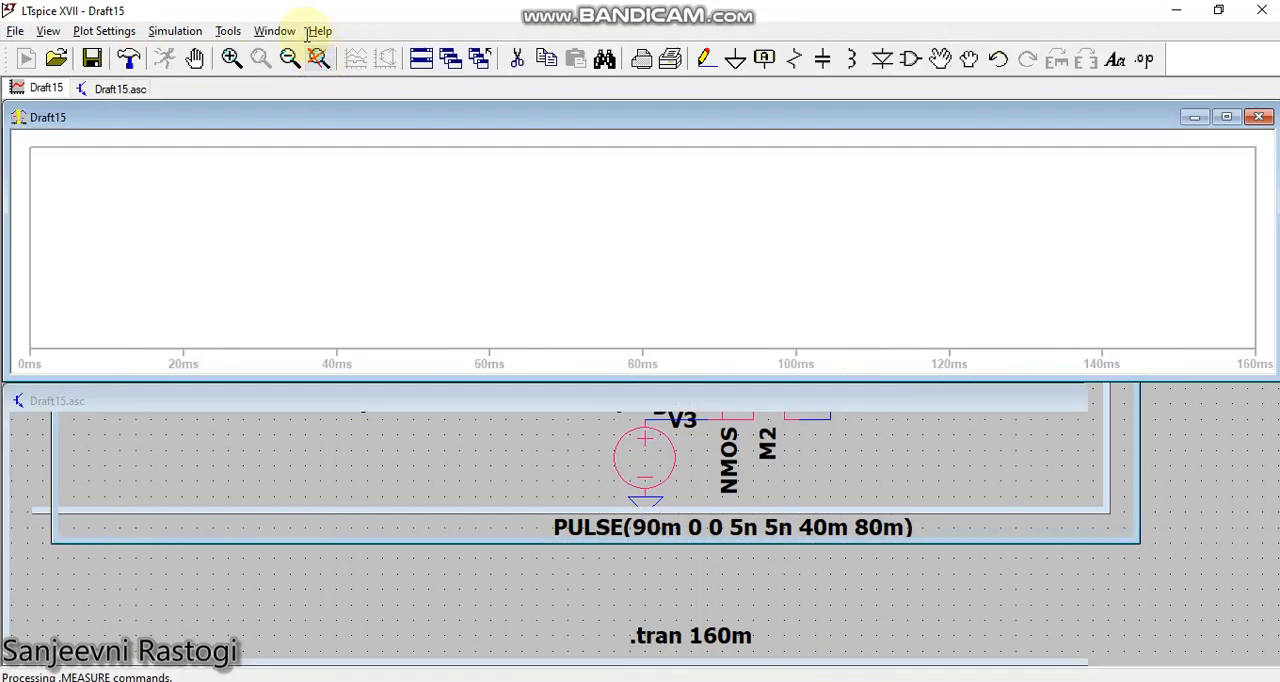
click(283, 32)
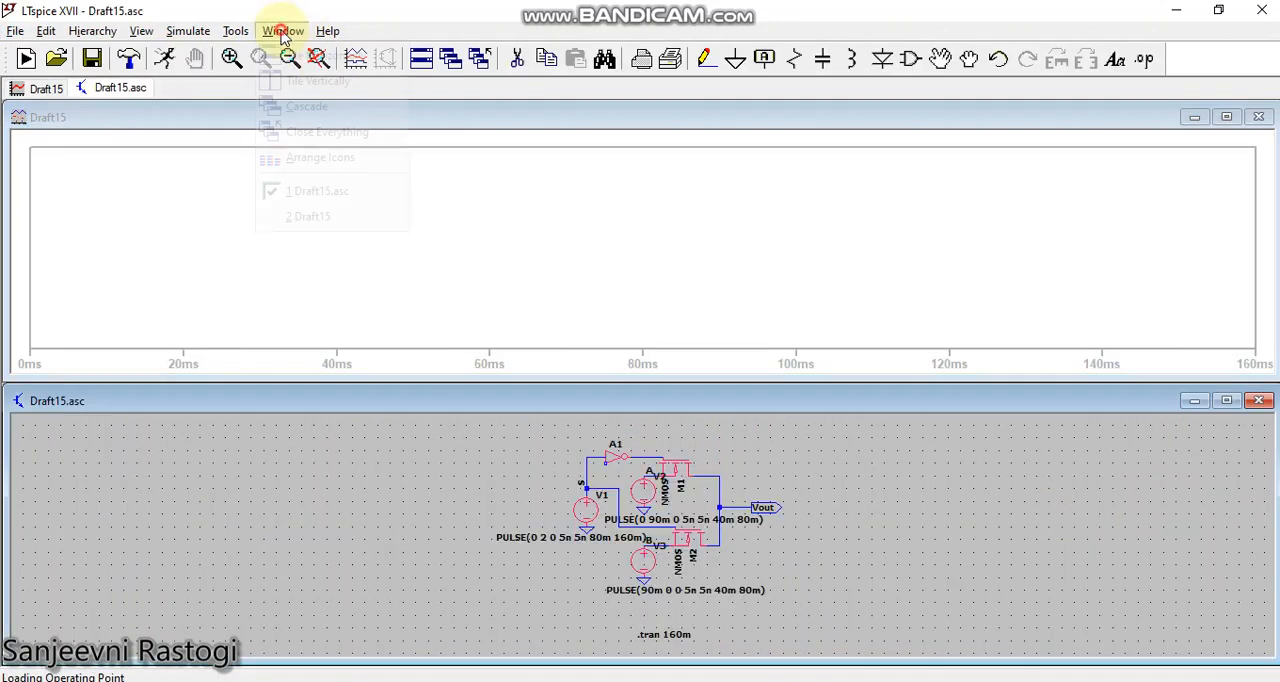
click(312, 81)
Step: Add three more plot panes to the waveform window
right_click(813, 262)
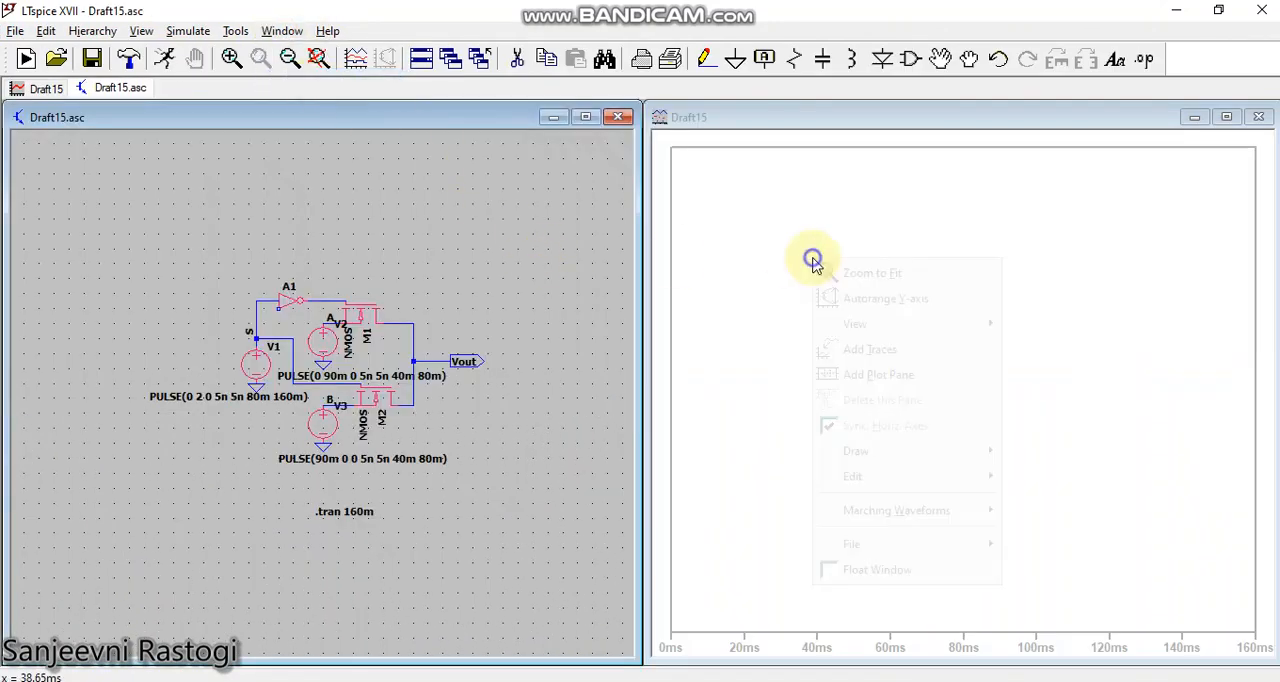
click(855, 374)
right_click(843, 322)
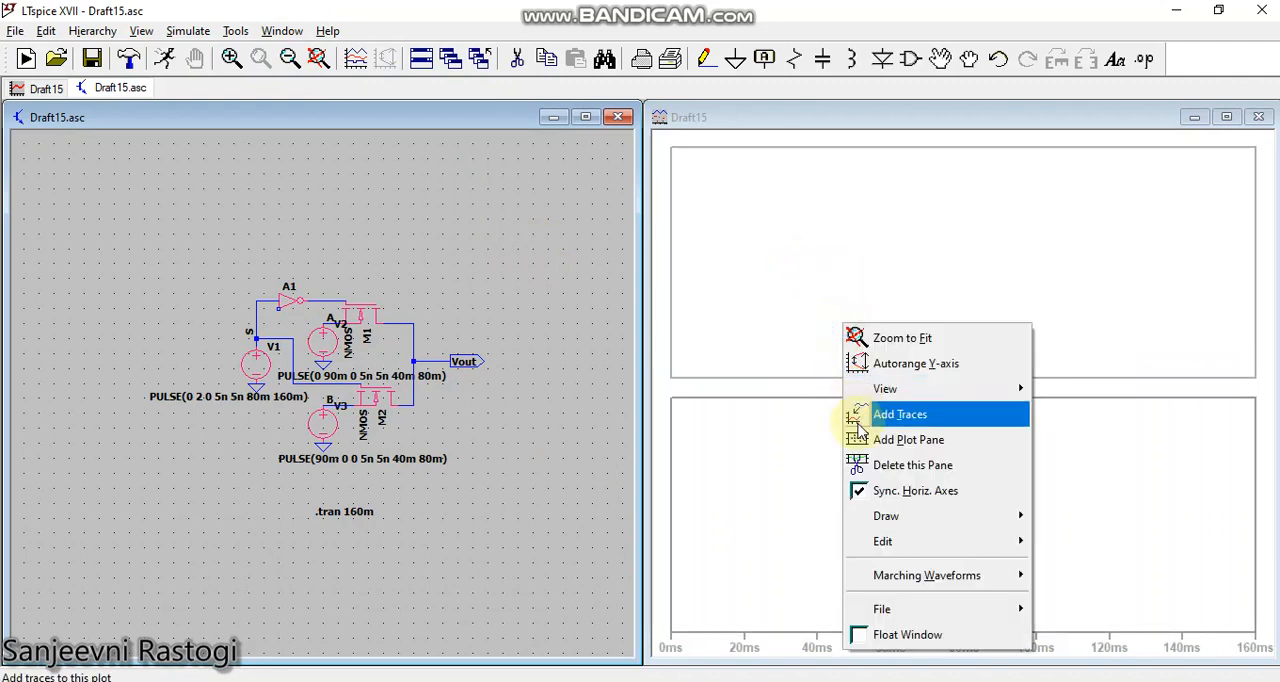
click(858, 439)
right_click(851, 322)
click(862, 439)
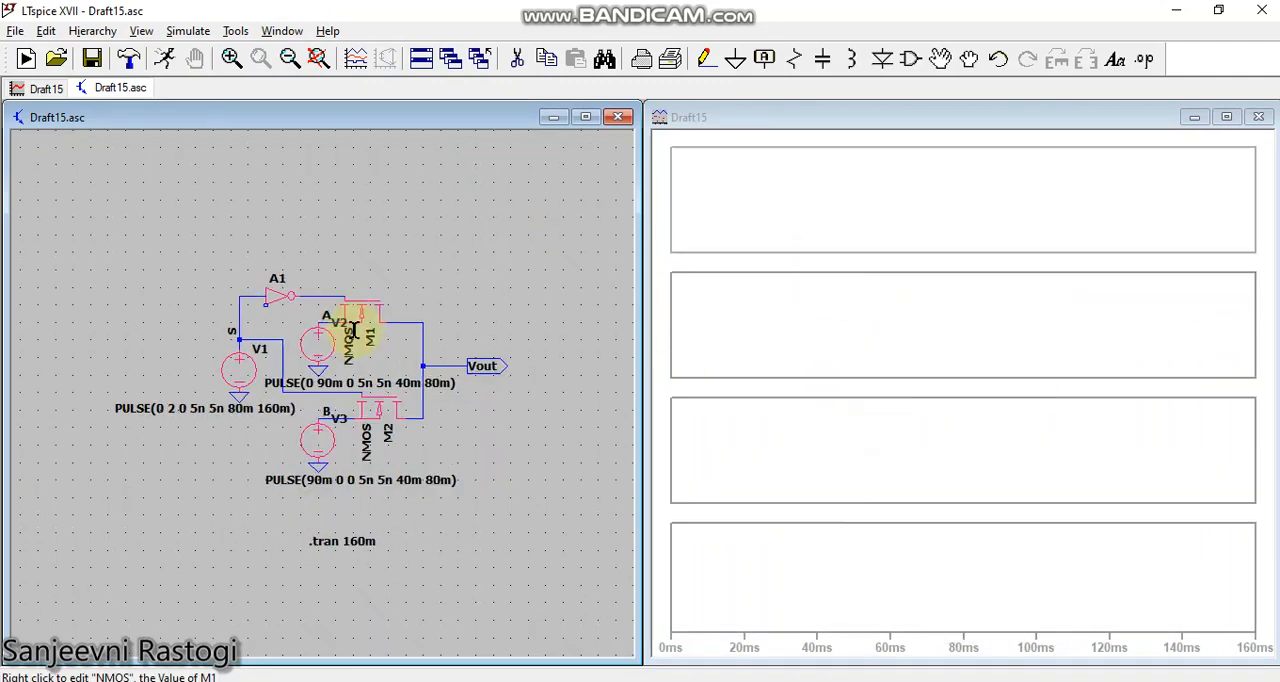
Step: Plot the voltage of net S in the first plot pane and of net A in the second
scroll(355, 330, up, 2)
click(894, 207)
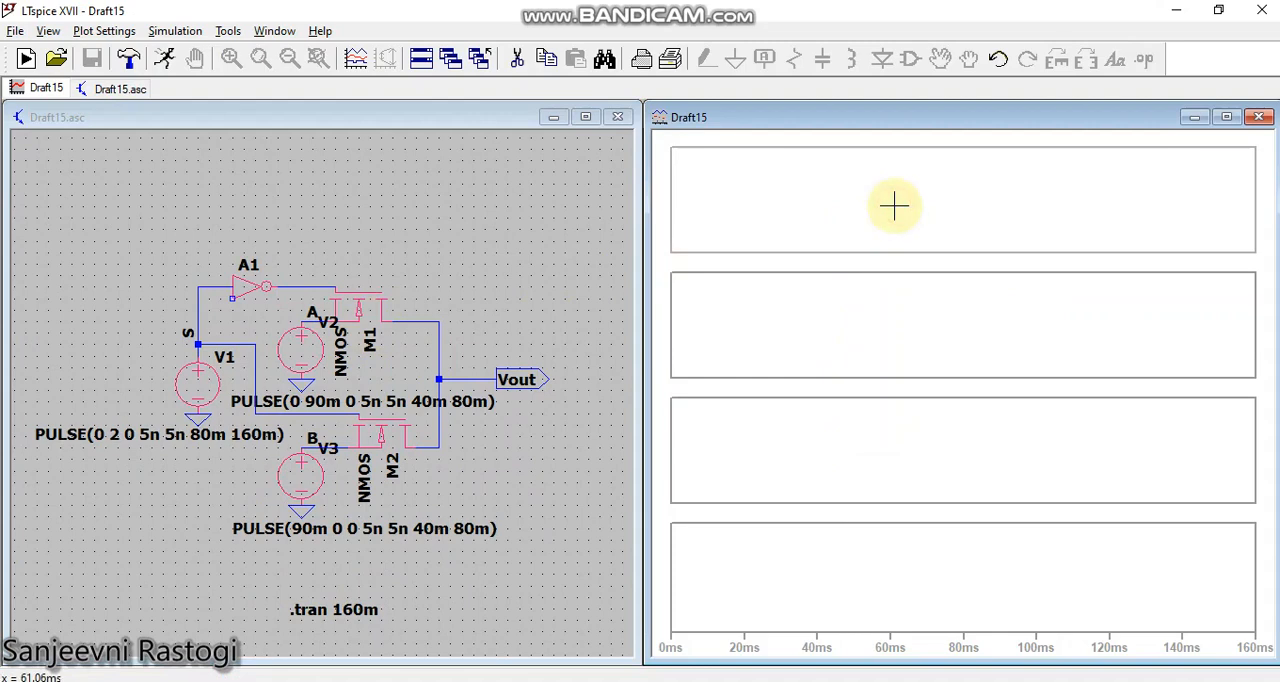
click(197, 295)
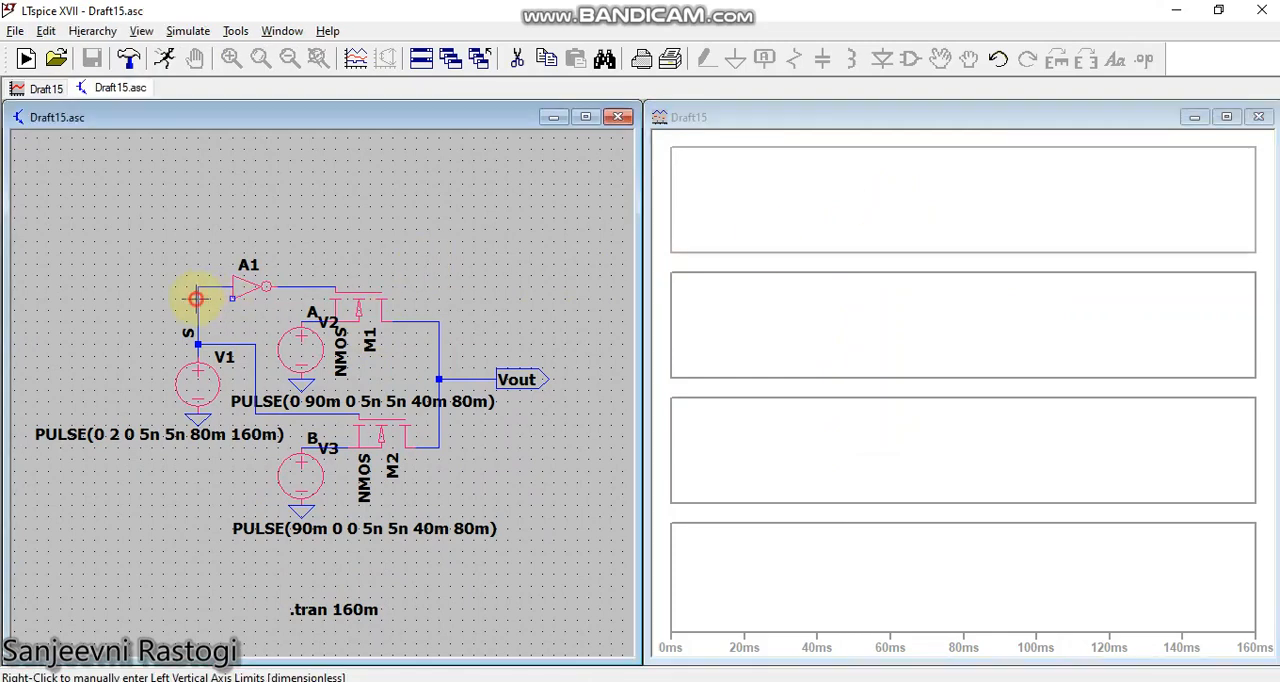
click(920, 352)
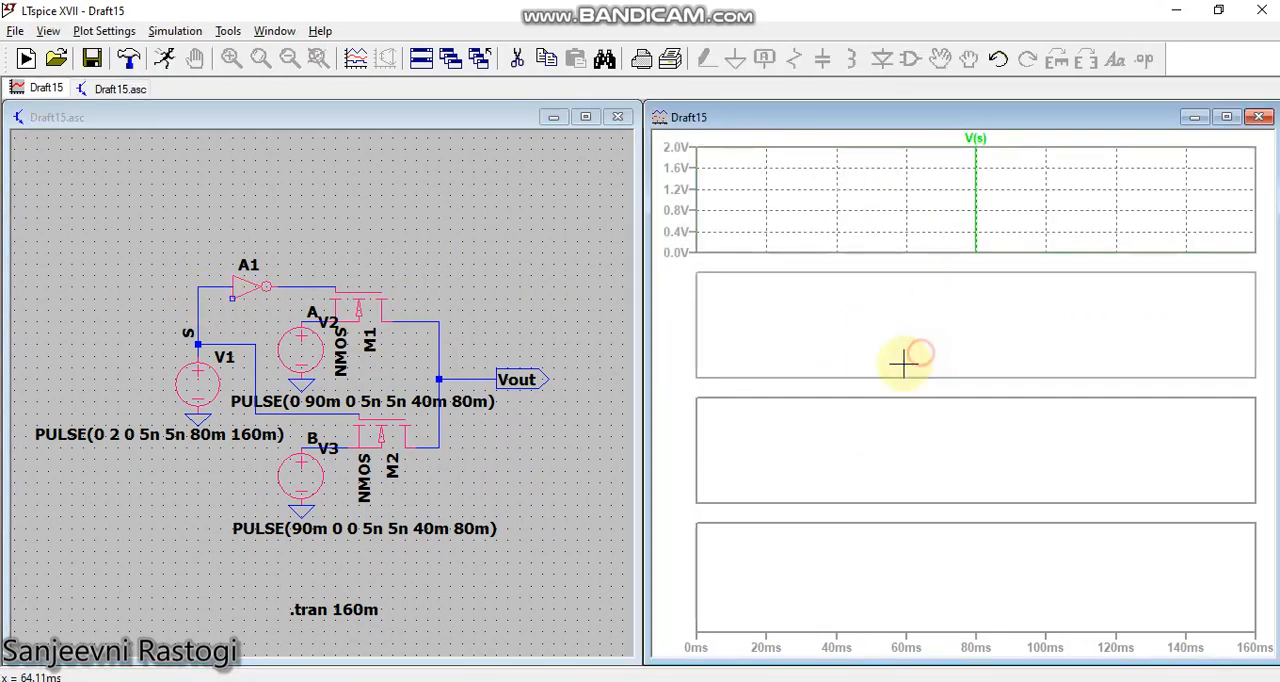
click(311, 320)
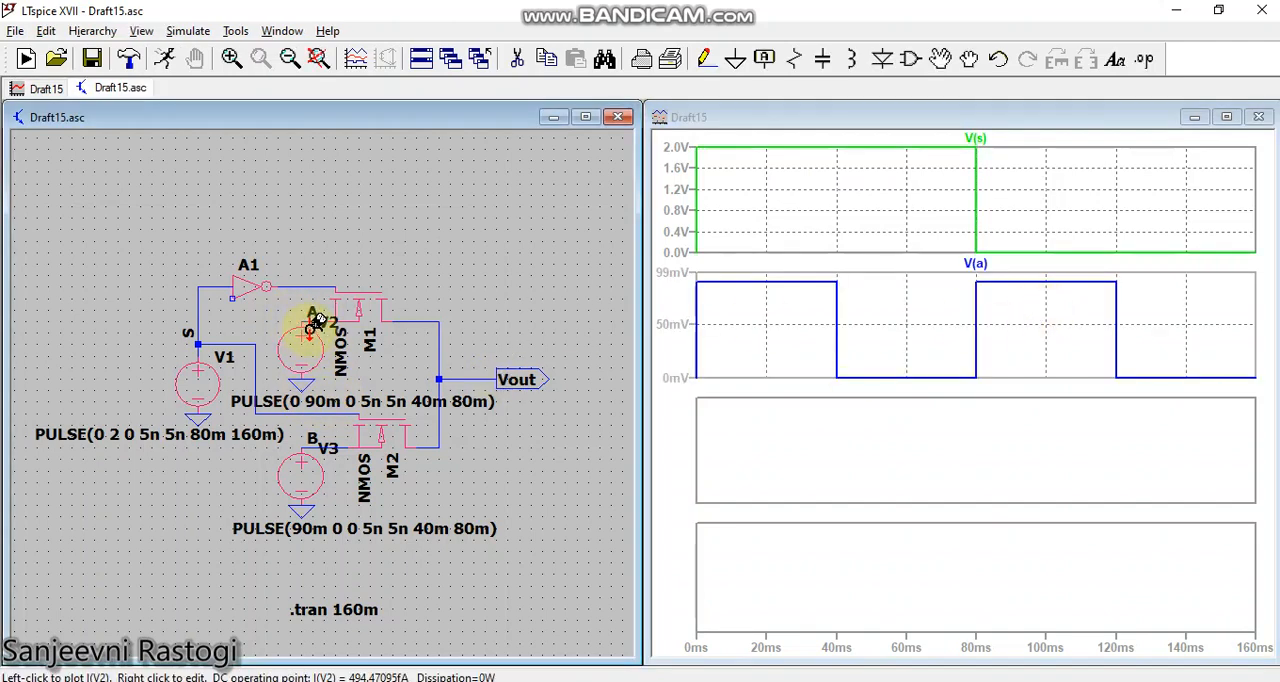
Step: Plot the voltage of net B in the third plot pane and of Vout in the fourth
click(823, 448)
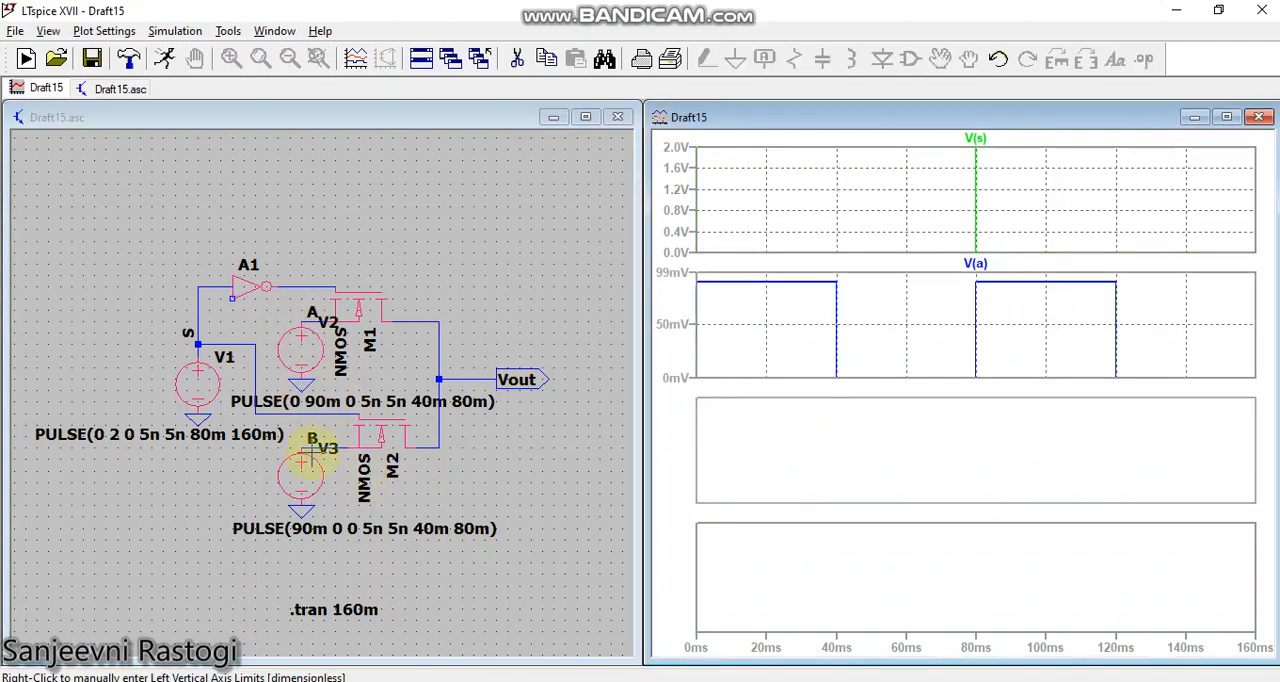
click(311, 447)
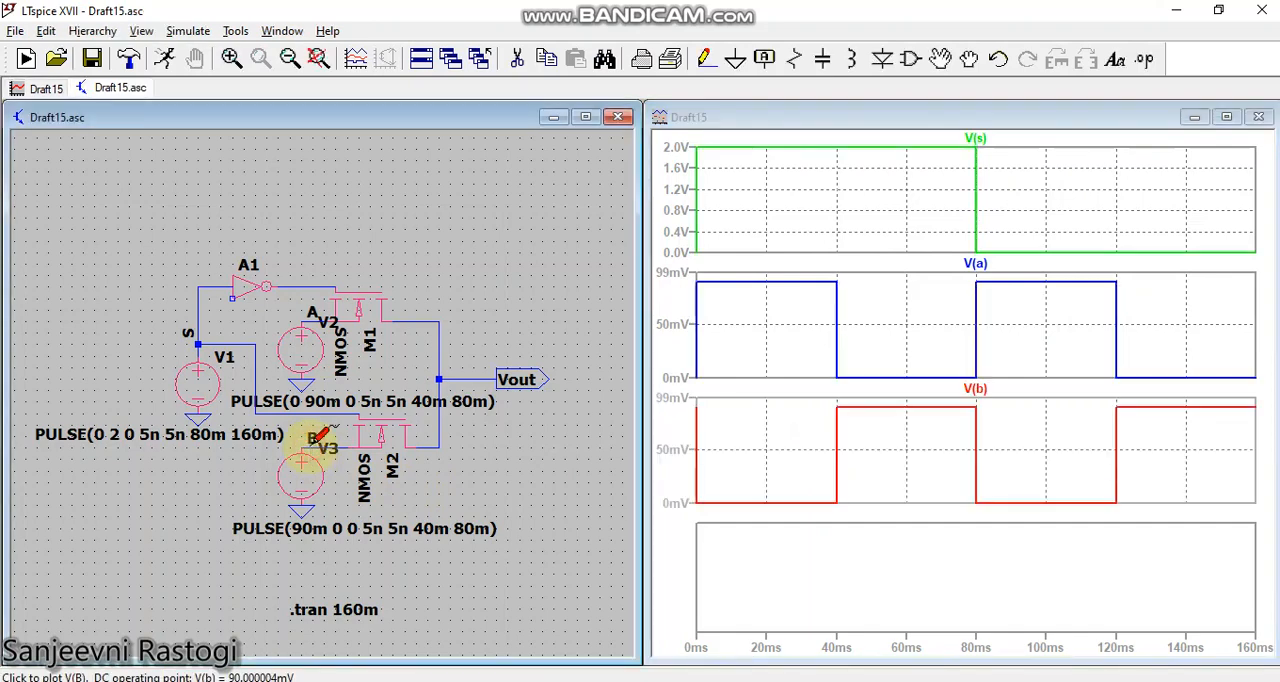
click(845, 583)
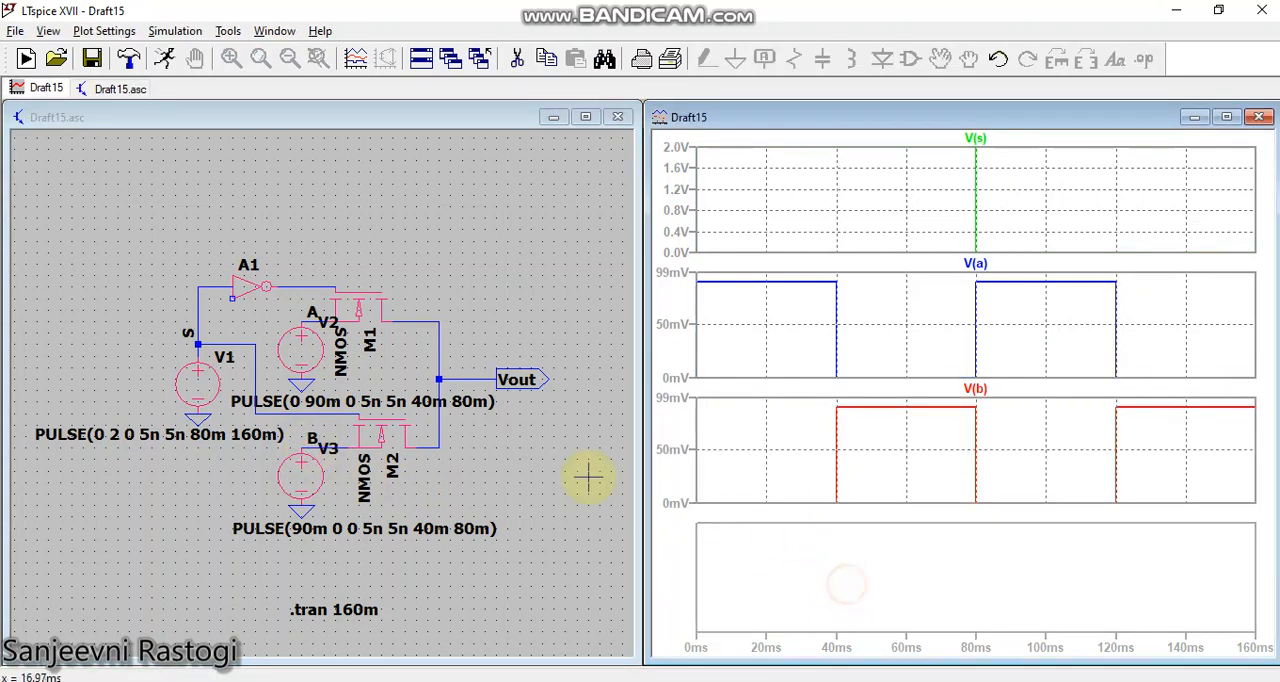
click(488, 378)
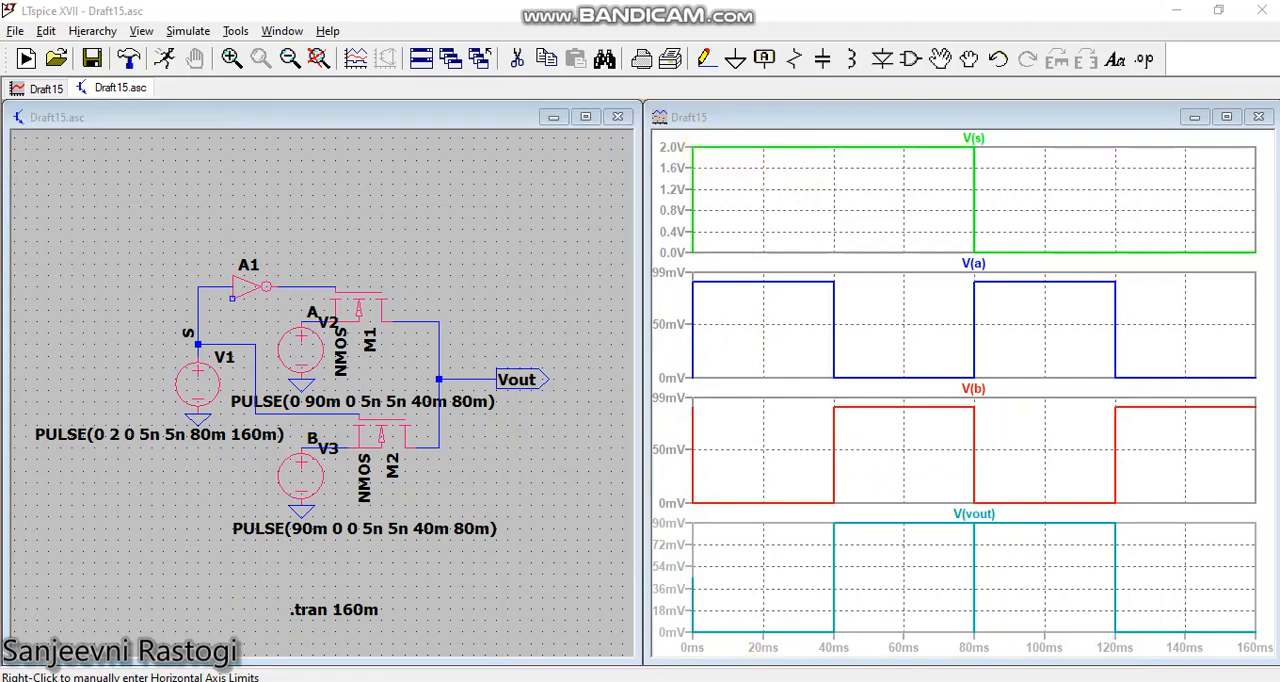
Step: Switch to Microsoft Office Picture Manager to review the handwritten 2:1 mux block diagram and equation, and return to LTspice
mouse_move(795, 627)
click(752, 578)
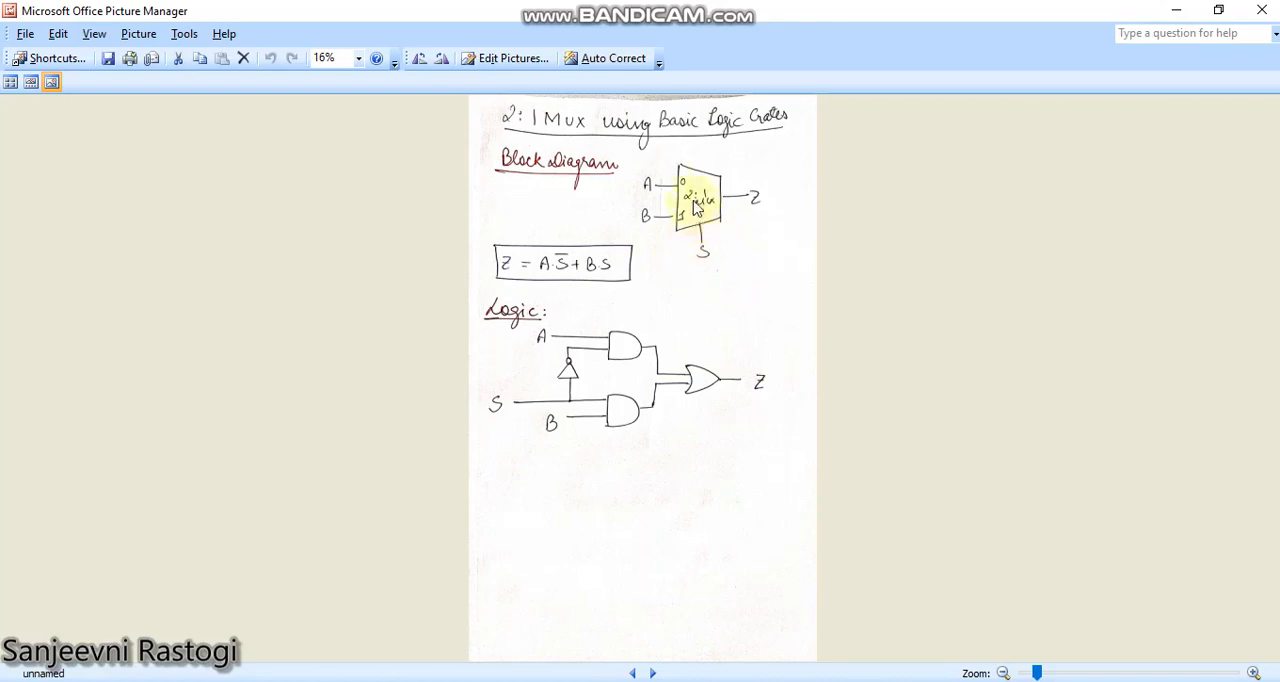
key(alt+Tab)
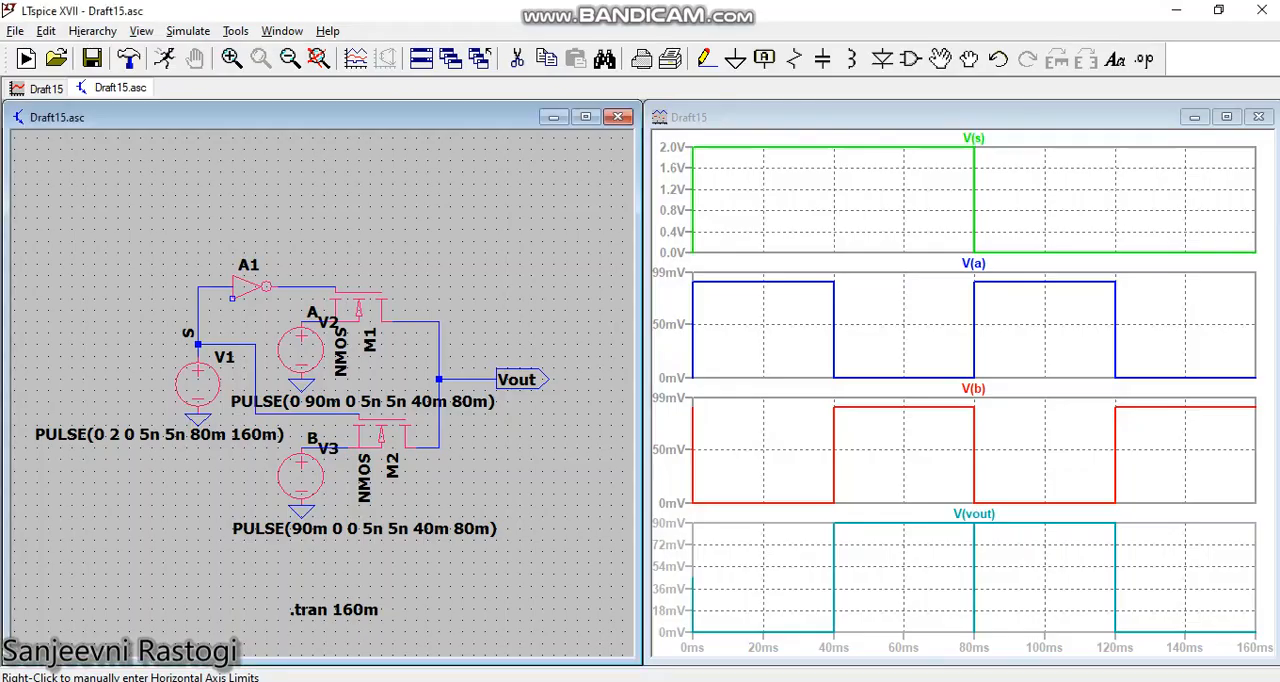